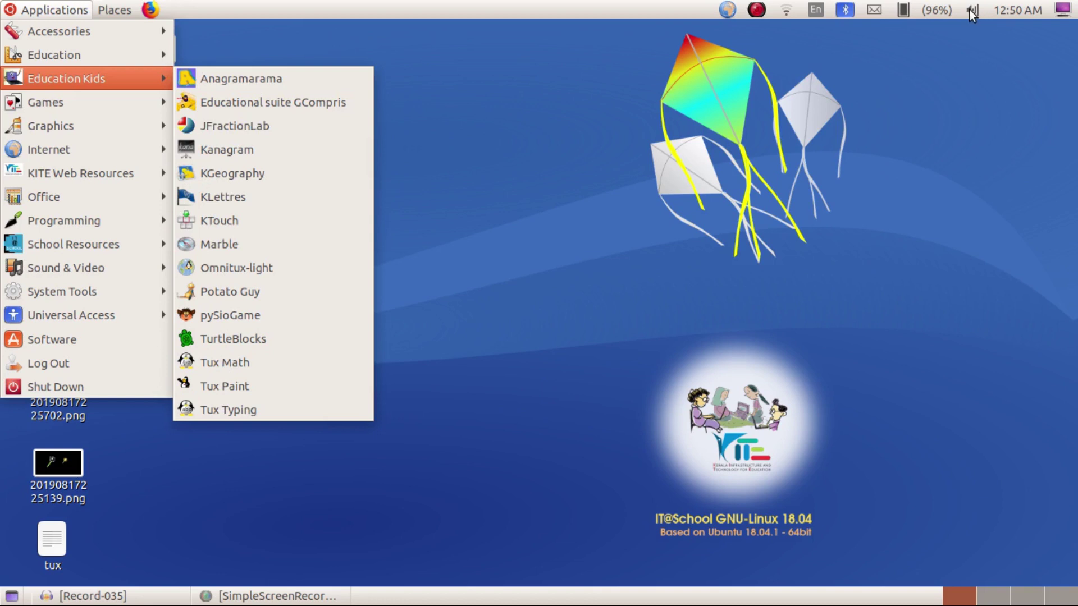
# Step: Launch Tux Paint from the children's education applications
pyautogui.click(973, 12)
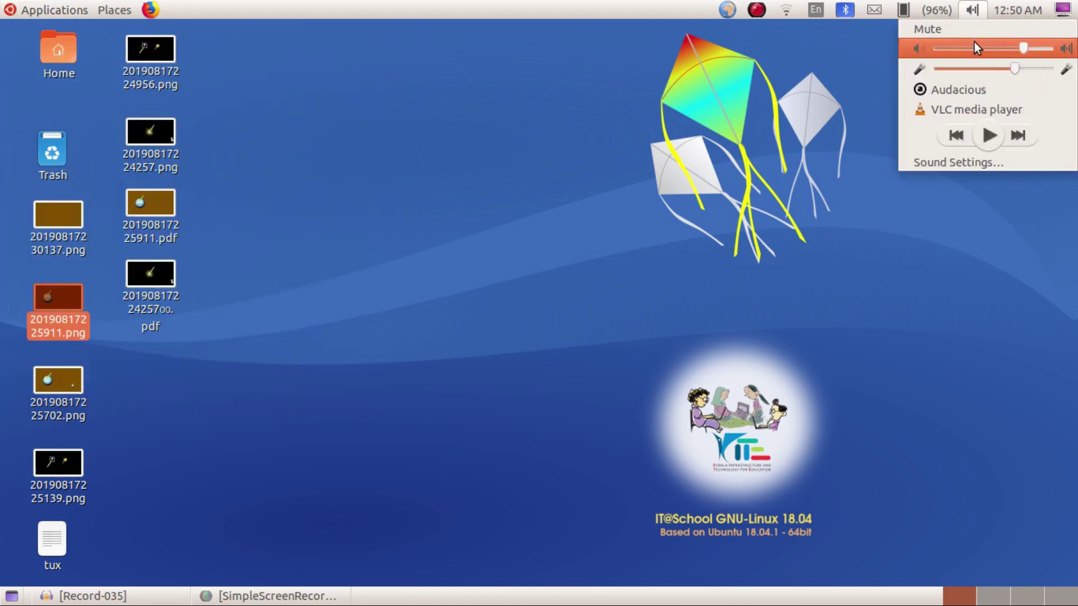
pyautogui.click(55, 9)
pyautogui.moveTo(47, 85)
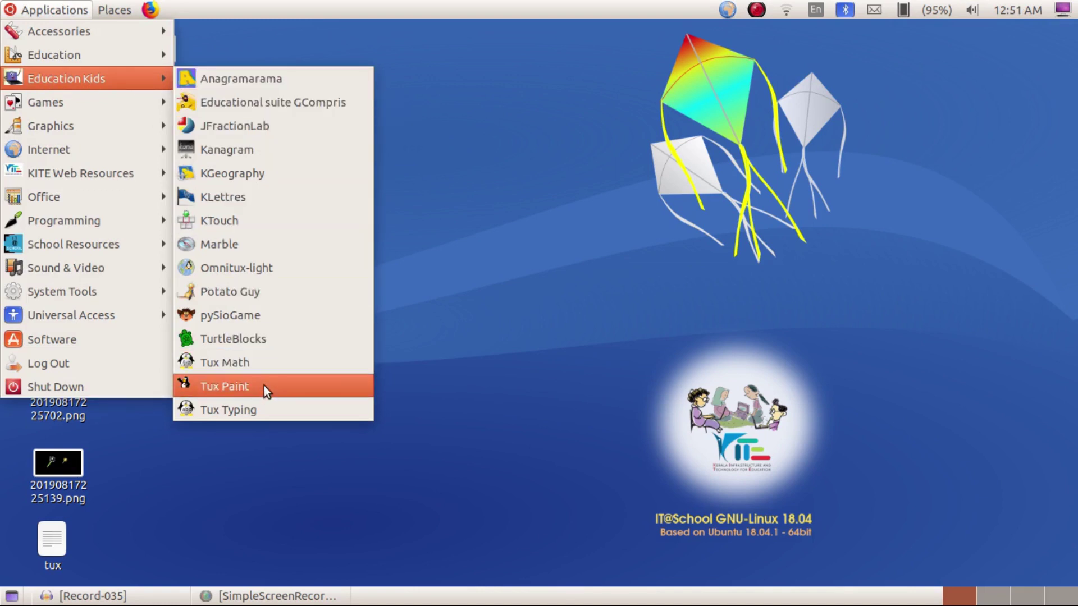
pyautogui.click(246, 385)
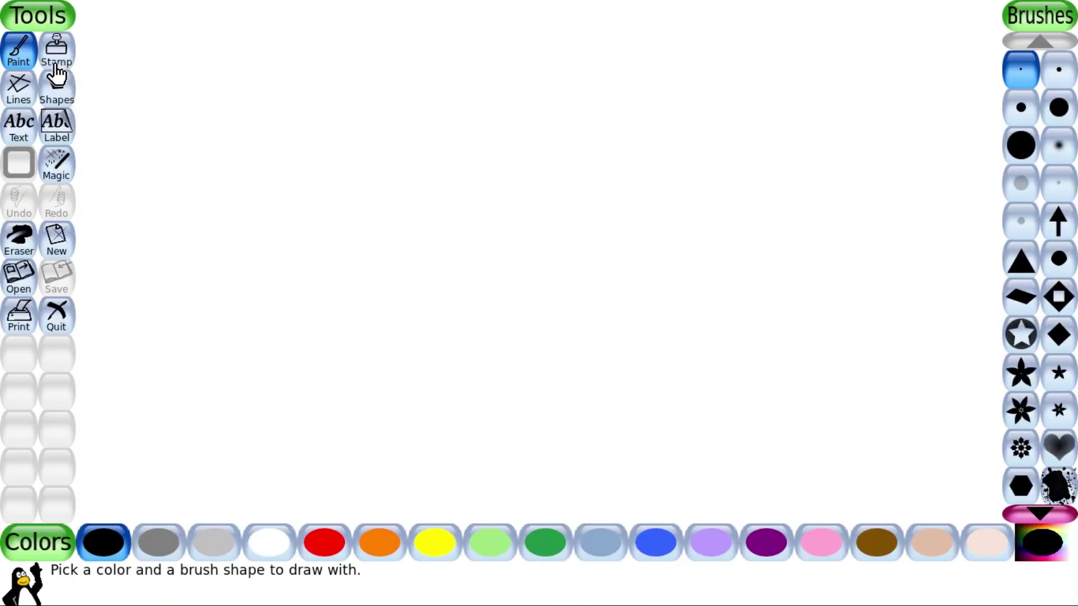
# Step: Apply the Cartoon magic effect in a stroke across the upper part of the blank canvas
pyautogui.click(64, 168)
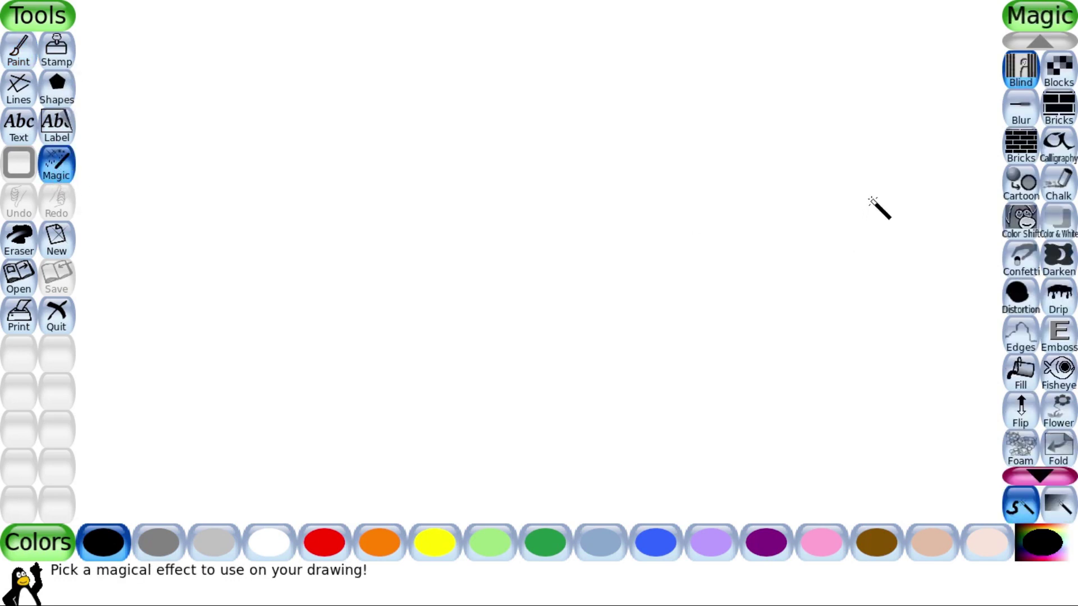
pyautogui.click(1024, 175)
pyautogui.moveTo(467, 160)
pyautogui.mouseDown()
pyautogui.moveTo(584, 255)
pyautogui.moveTo(621, 224)
pyautogui.moveTo(796, 188)
pyautogui.mouseUp()
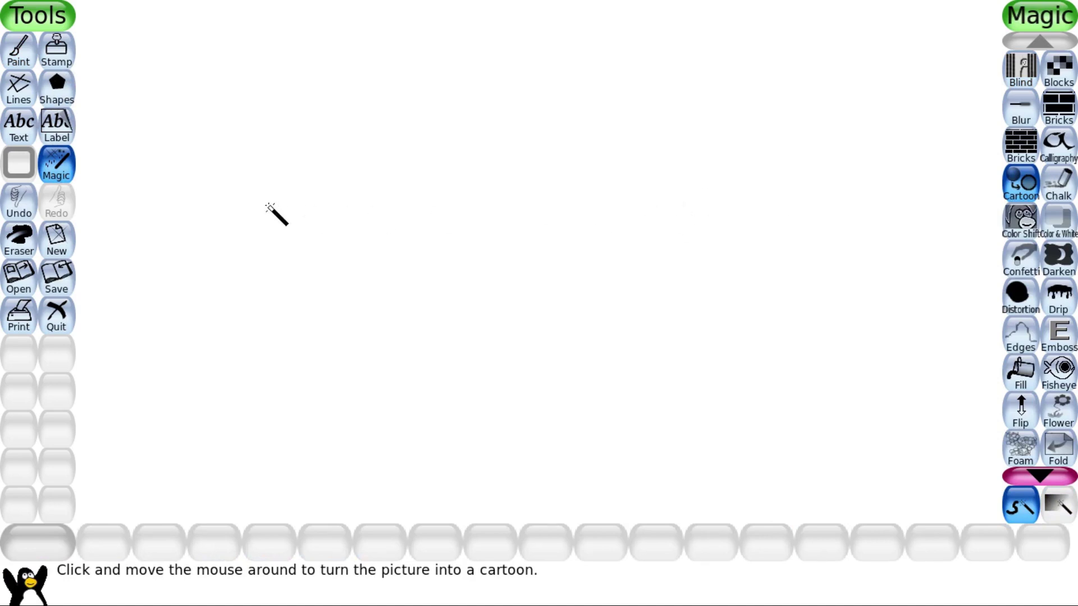
# Step: Add the text "hgfjghj" to the drawing, right of the canvas centre, in a plain sans-serif lettering style
pyautogui.click(25, 135)
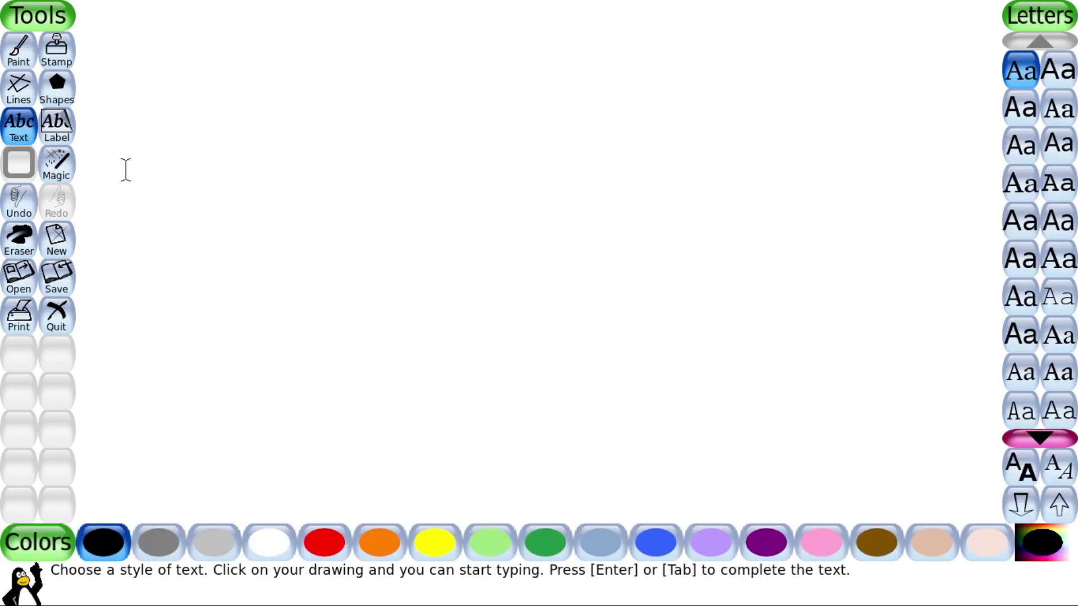
pyautogui.click(1021, 224)
pyautogui.click(494, 260)
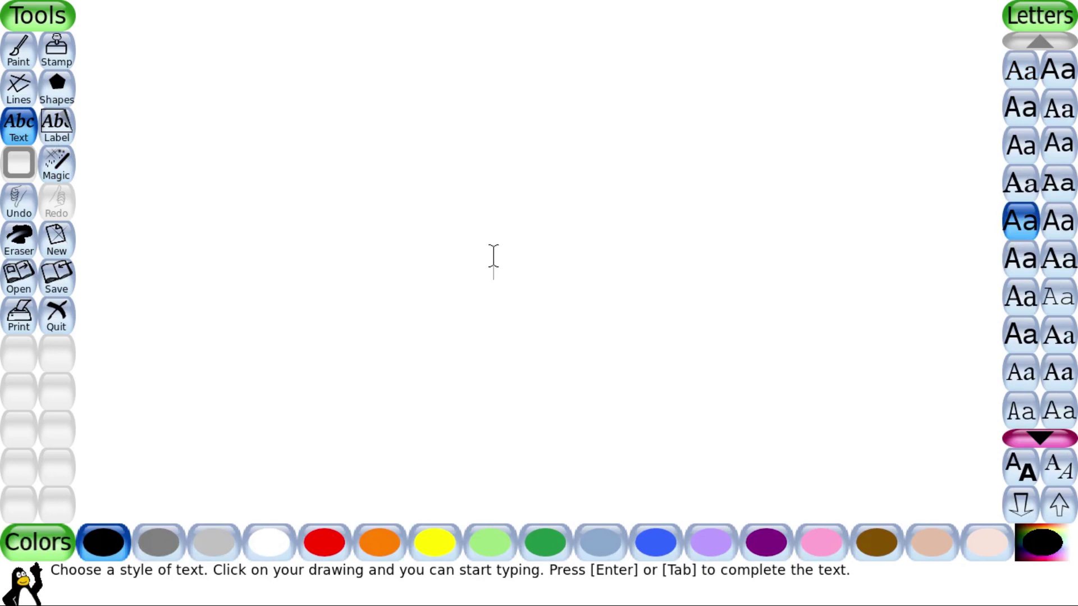
pyautogui.click(630, 291)
pyautogui.write('hgfjghj')
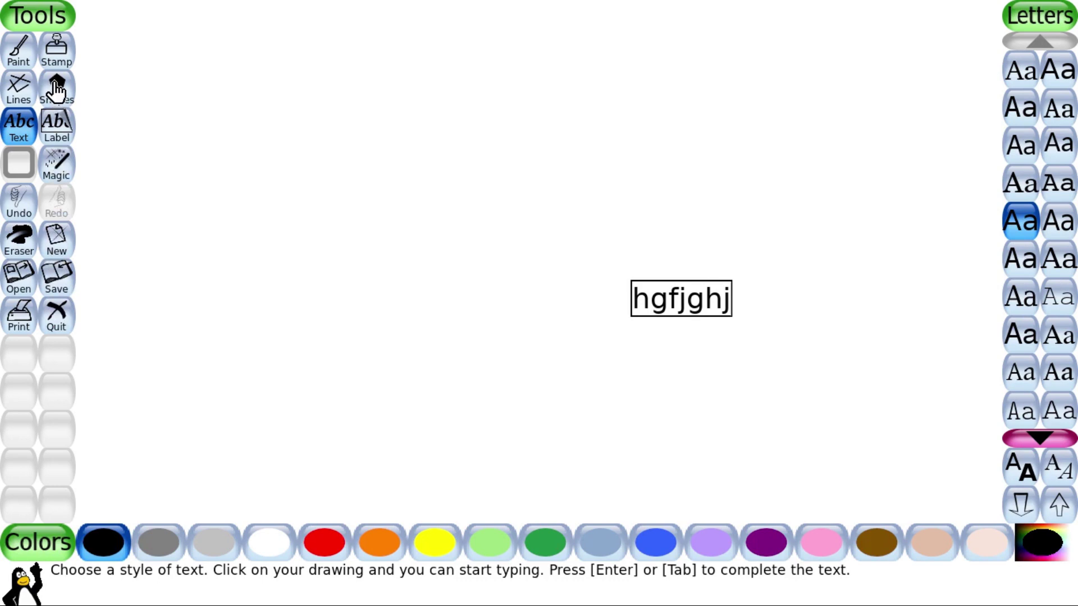
# Step: Stamp the yellow duck from the animal stamp collection onto the upper middle of the canvas
pyautogui.click(60, 52)
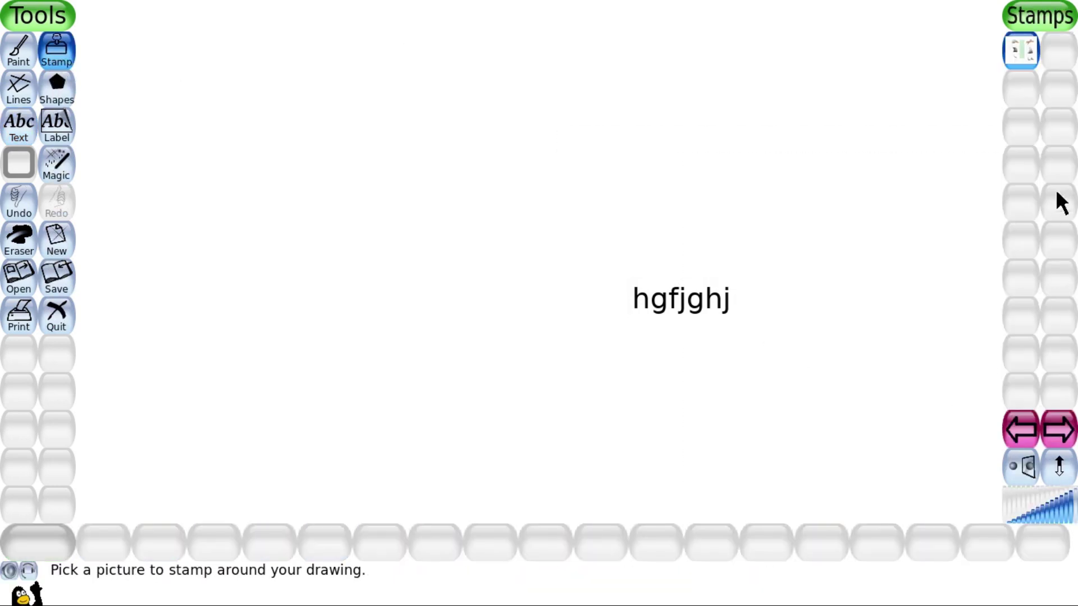
pyautogui.click(1059, 432)
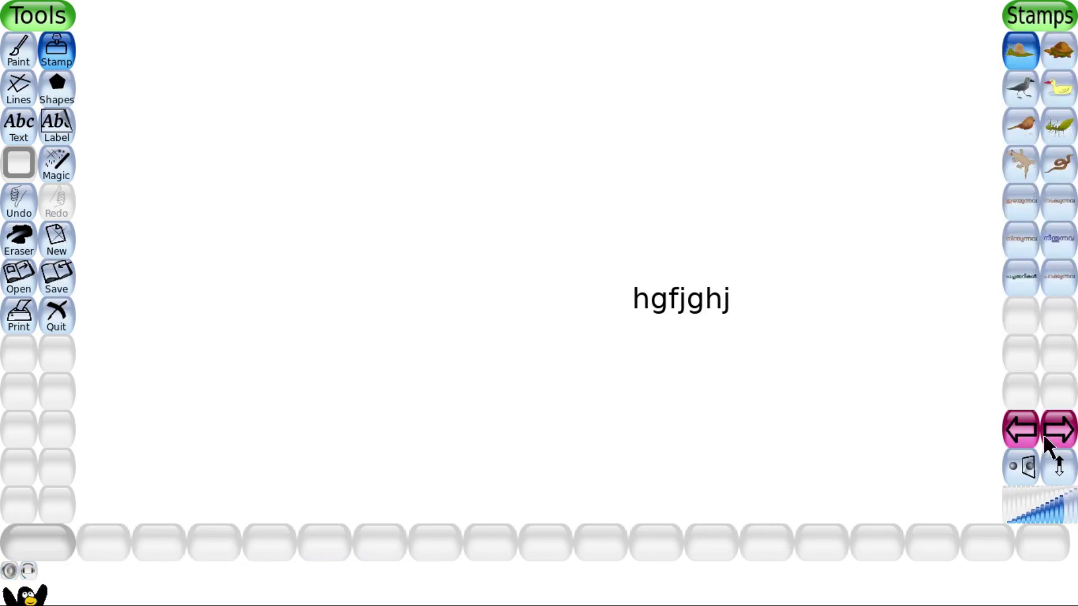
pyautogui.click(1053, 90)
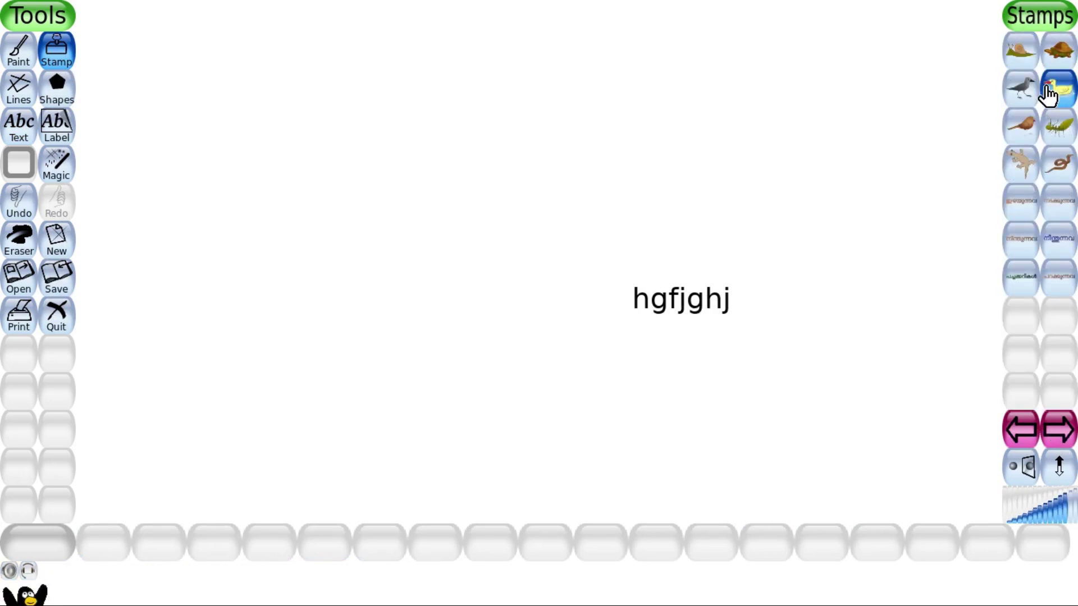
pyautogui.click(560, 161)
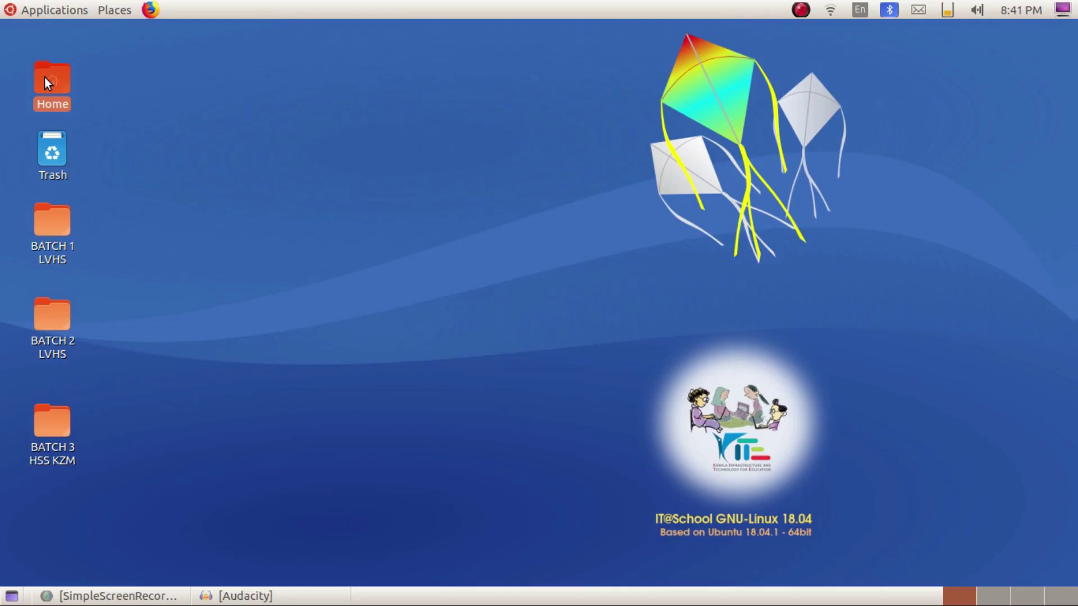
# Step: Open the Home folder and turn on the display of hidden files
pyautogui.doubleClick(45, 76)
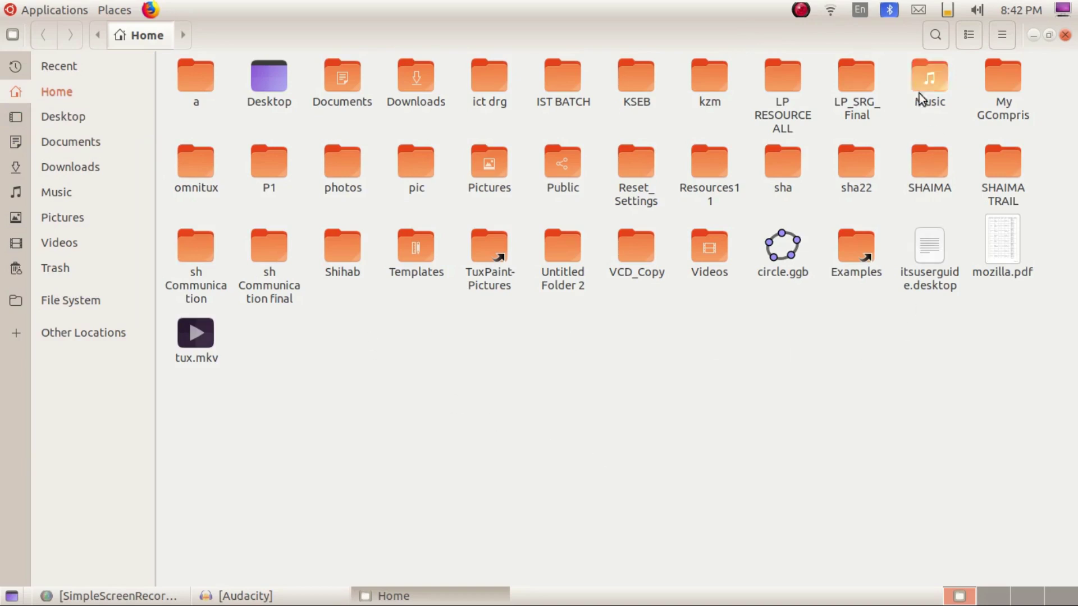
pyautogui.click(1003, 36)
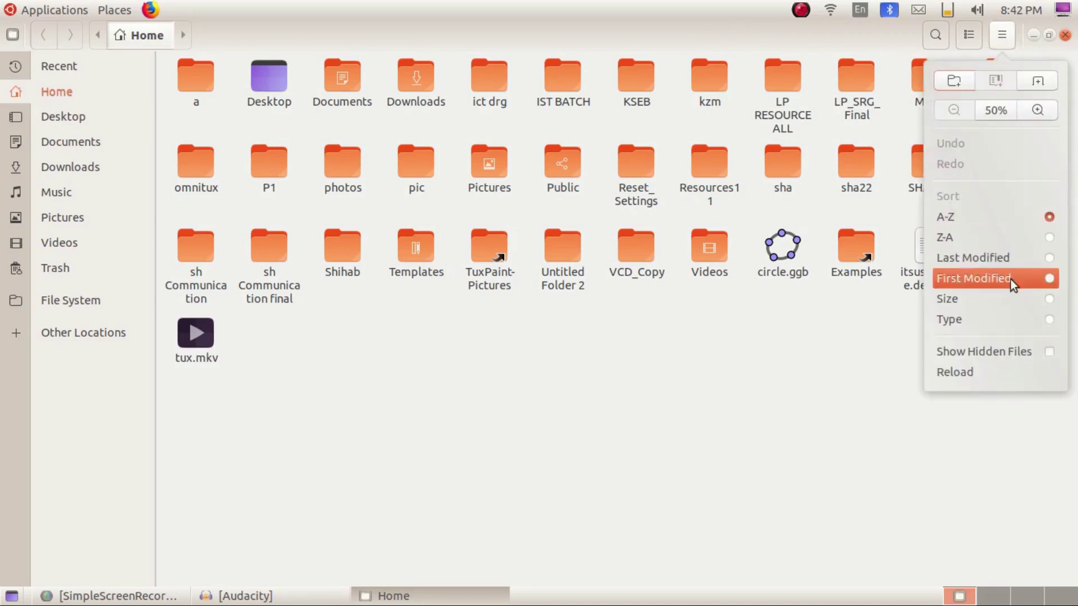
pyautogui.click(1050, 352)
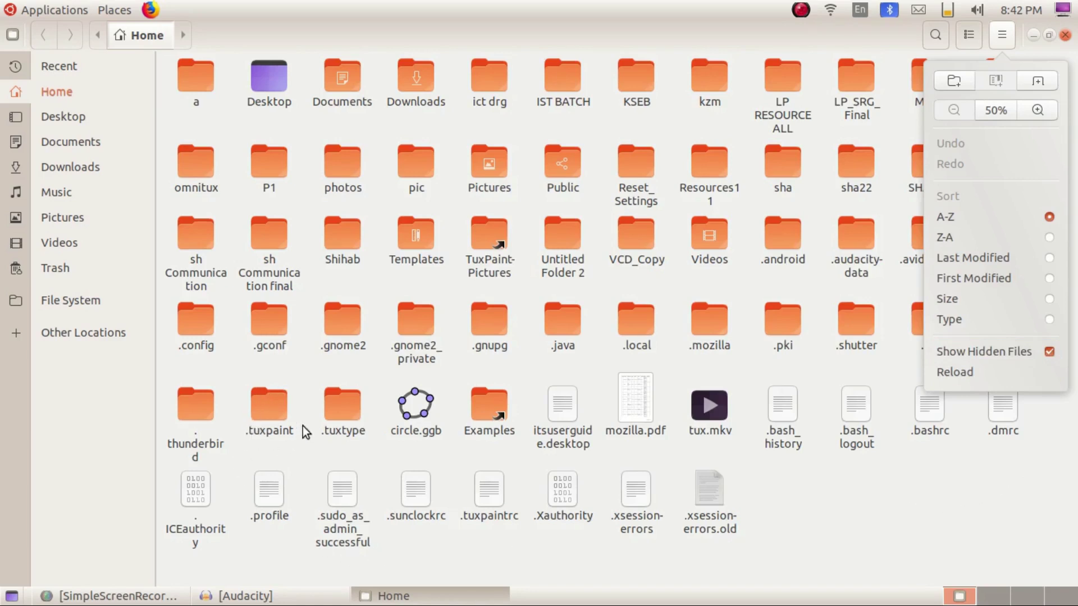
# Step: Delete the existing stamps folder inside the hidden .tuxpaint folder
pyautogui.click(260, 404)
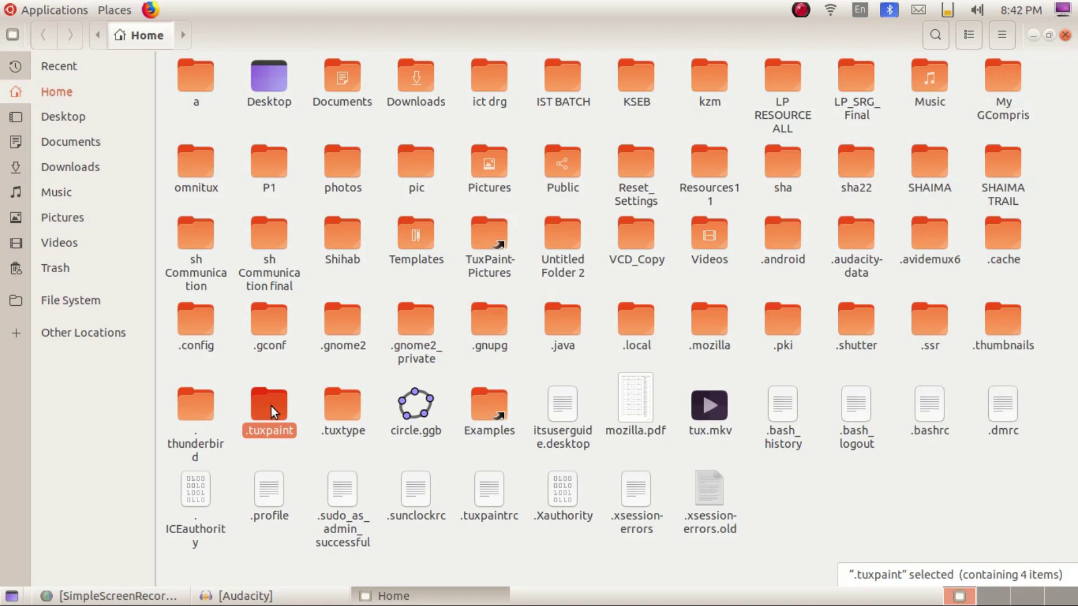
pyautogui.doubleClick(271, 407)
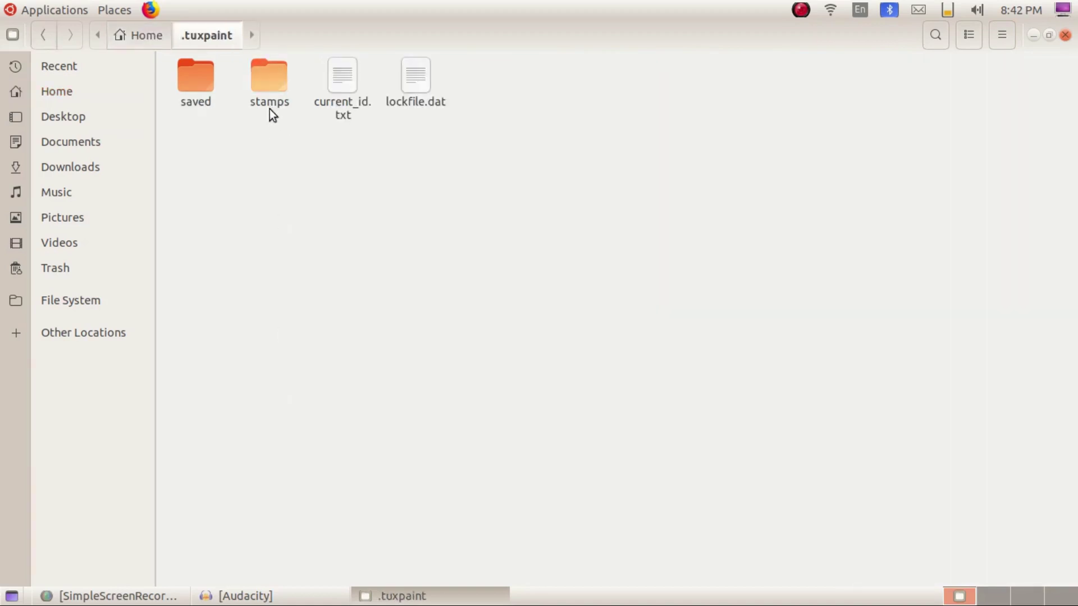
pyautogui.click(267, 75)
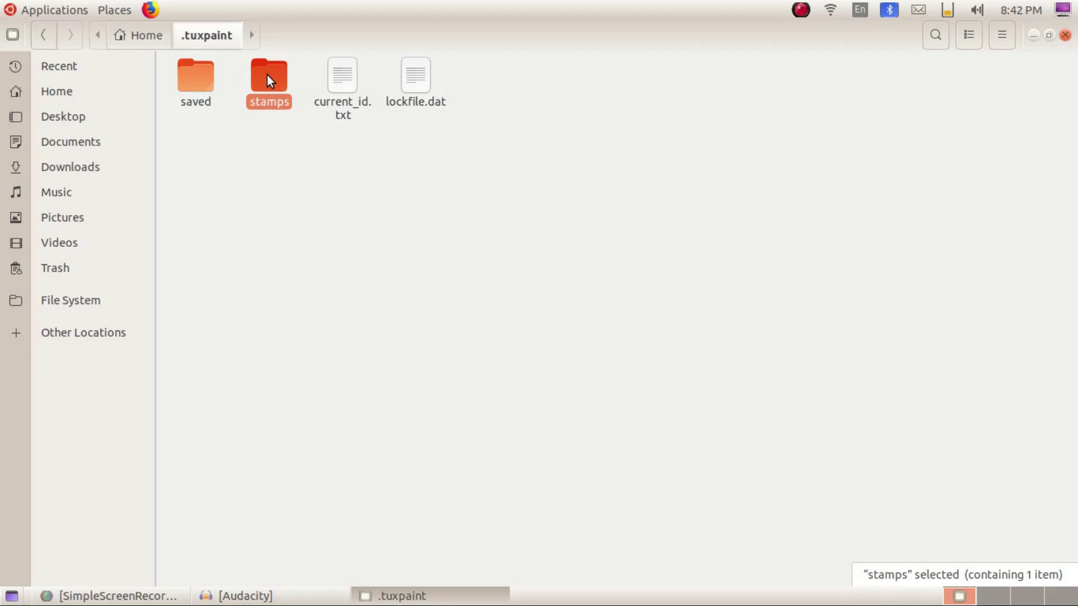
pyautogui.press('Delete')
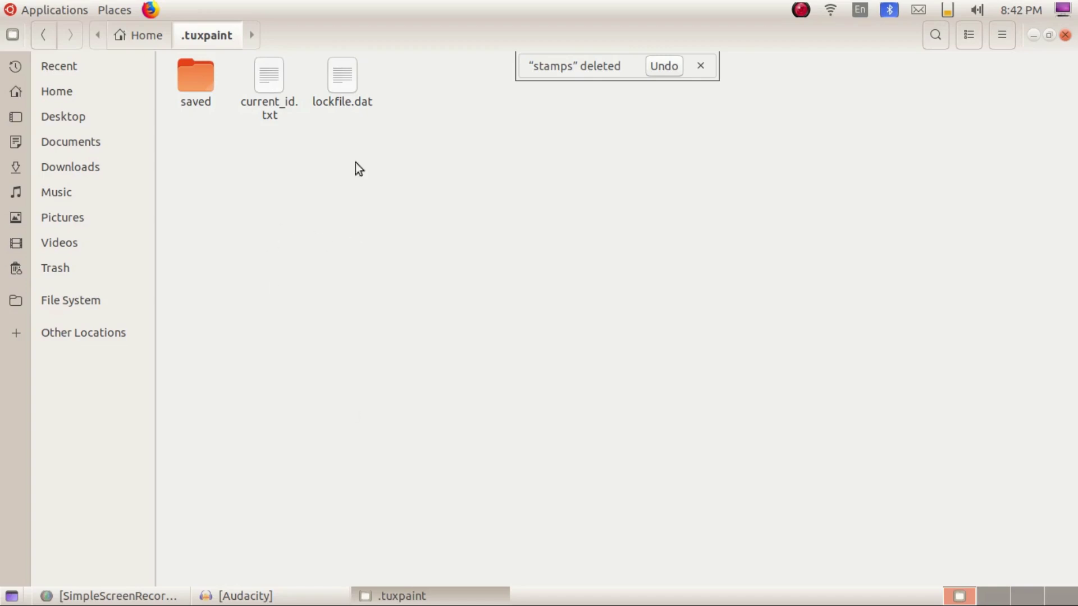
# Step: Create a new folder named "stamps" inside .tuxpaint
pyautogui.rightClick(308, 247)
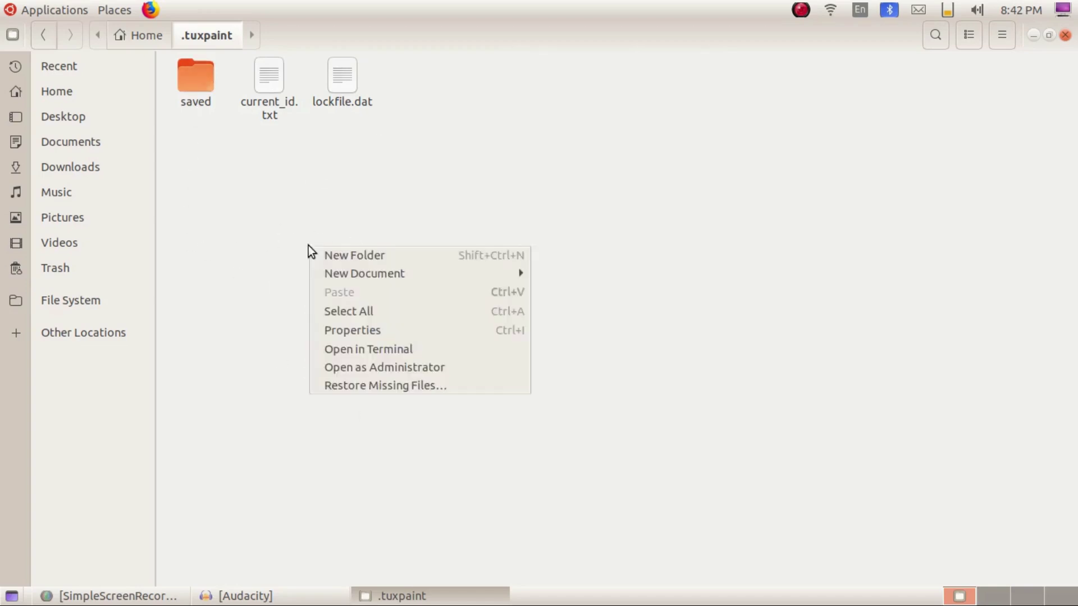
pyautogui.click(339, 255)
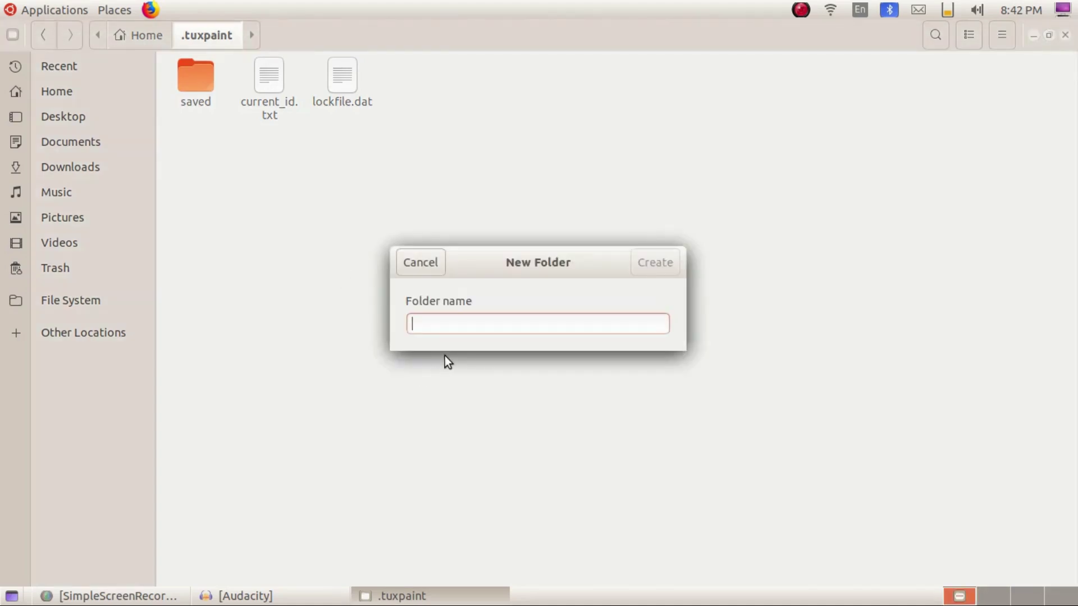
pyautogui.write('stamps')
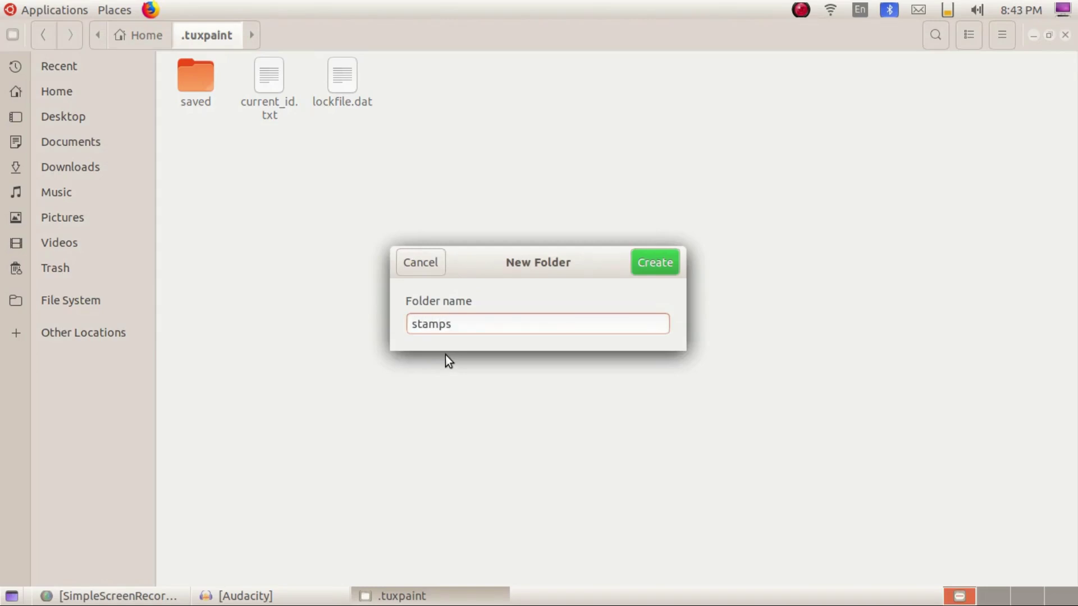
pyautogui.click(655, 262)
pyautogui.click(211, 245)
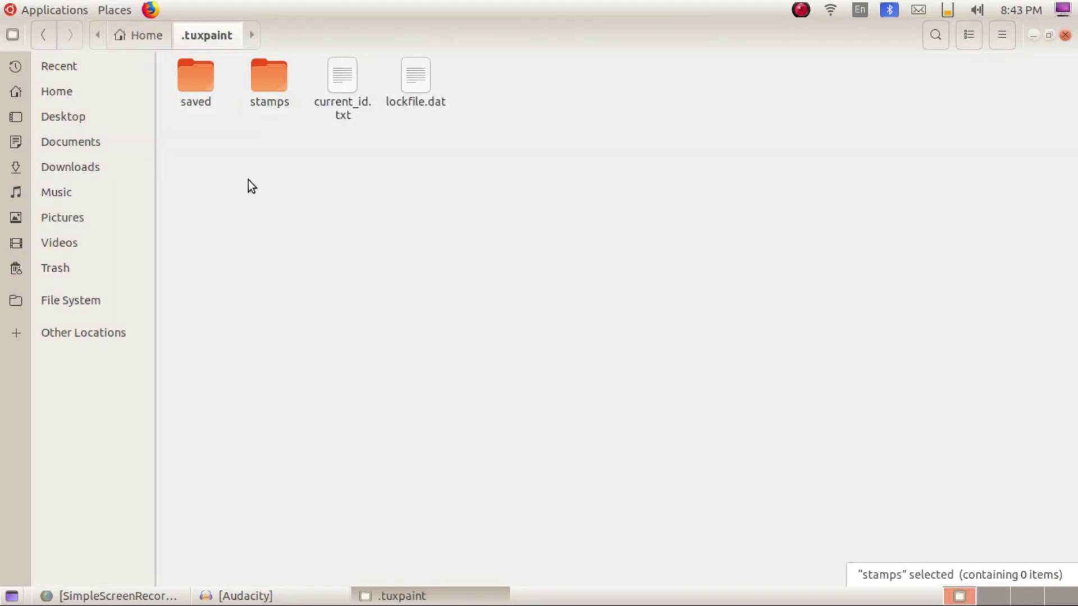
# Step: Look inside the new stamps folder, return to .tuxpaint and minimize its window
pyautogui.doubleClick(267, 69)
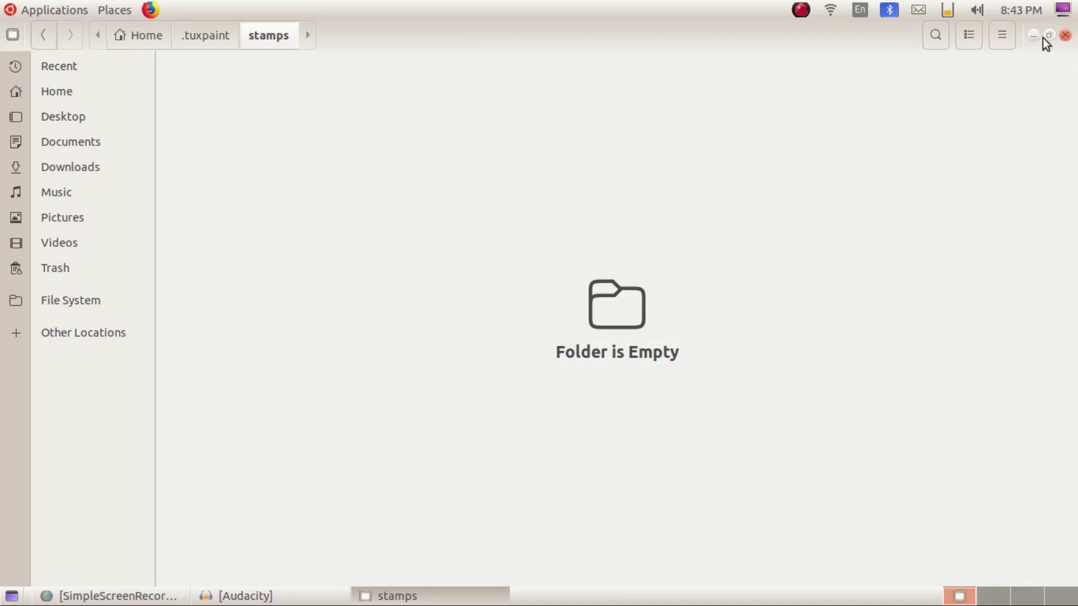
pyautogui.hotkey('alt', 'Up')
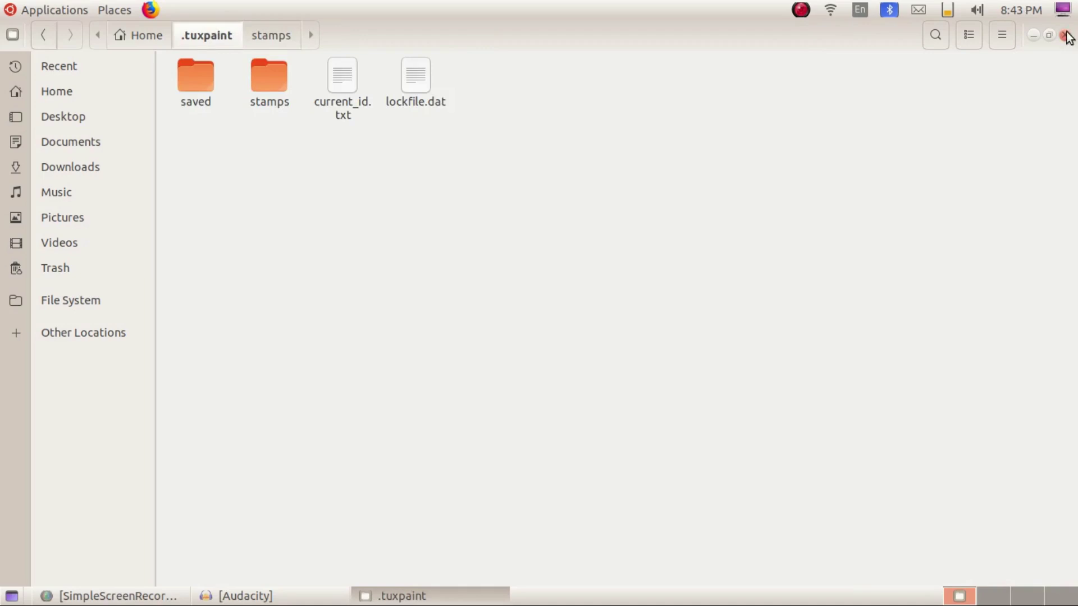
pyautogui.click(1033, 34)
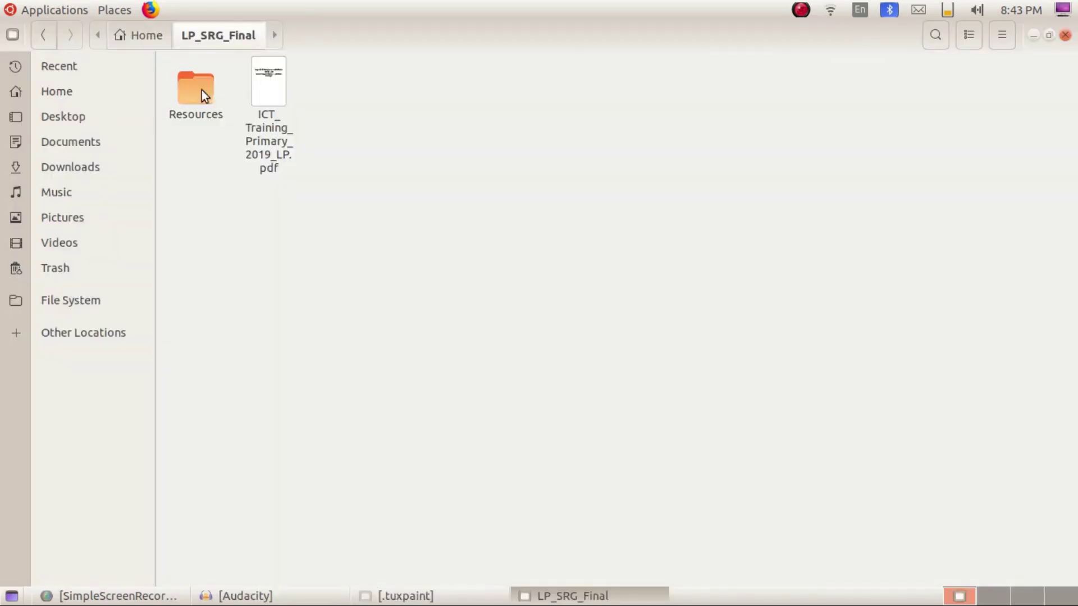
# Step: Open 40-46.pdf from the LP_SRG_Final resources and show all six bird head and foot pictures on page 4
pyautogui.doubleClick(200, 93)
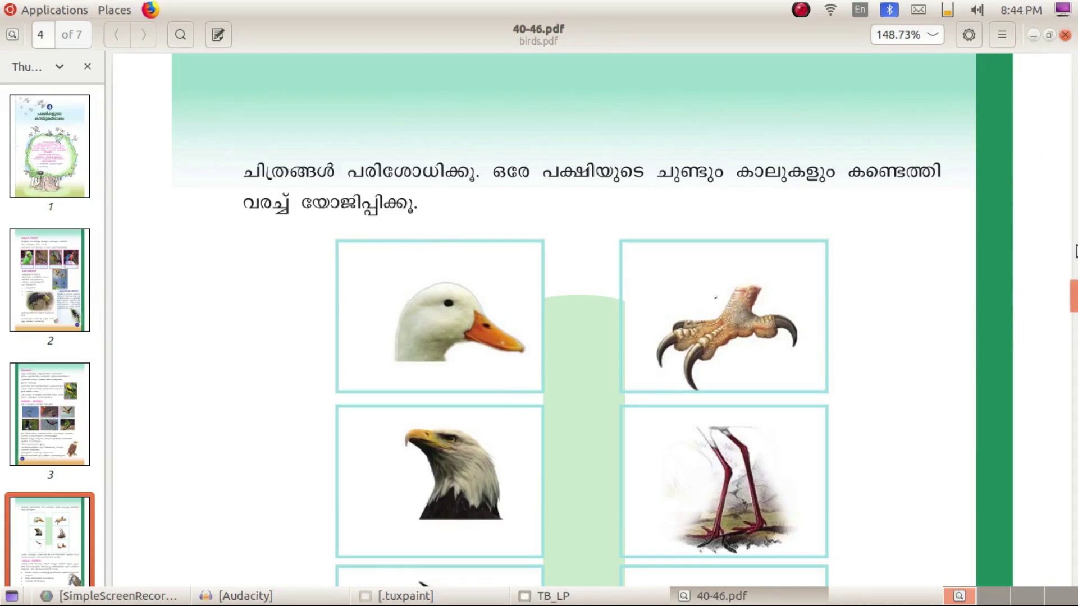
pyautogui.moveTo(1074, 298); pyautogui.dragTo(1073, 303)
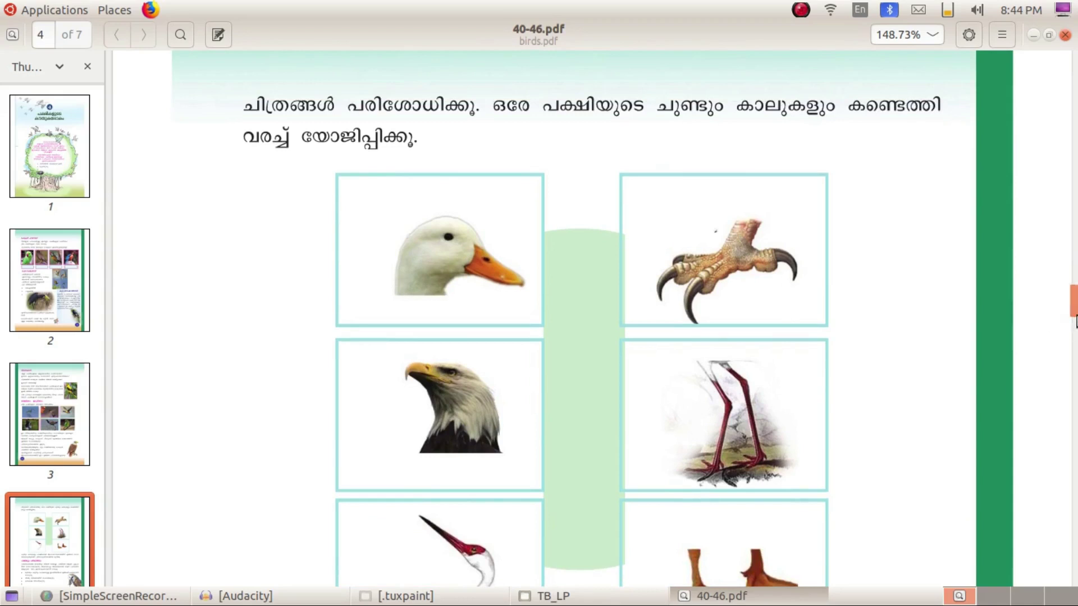
pyautogui.moveTo(1074, 297); pyautogui.dragTo(1072, 313)
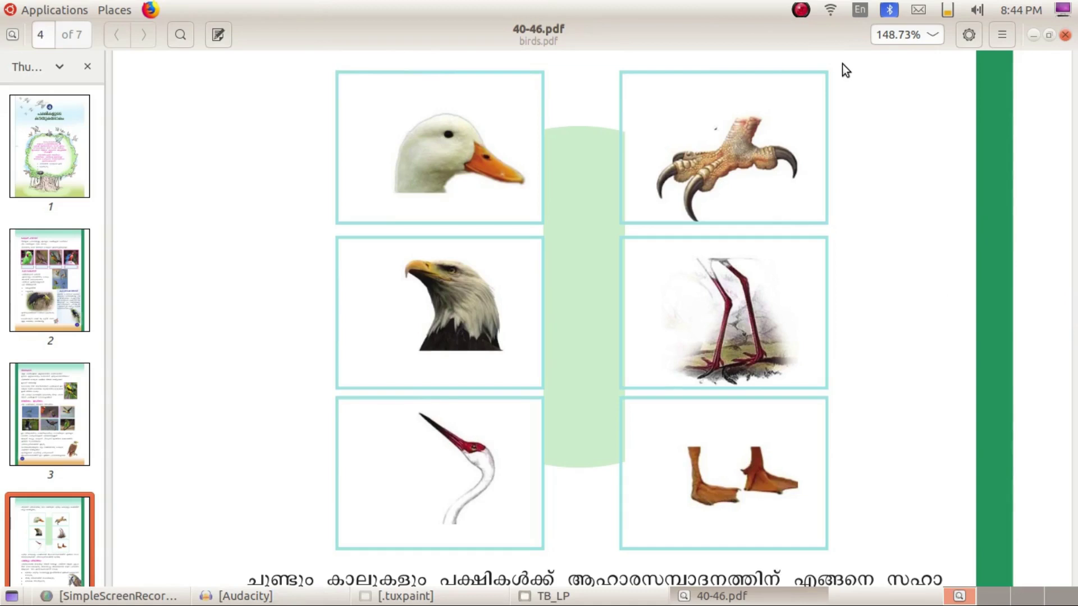
# Step: Take a selected-area screenshot enclosing the six bird head and foot pictures on page 4 of the PDF
pyautogui.click(53, 9)
pyautogui.moveTo(166, 31)
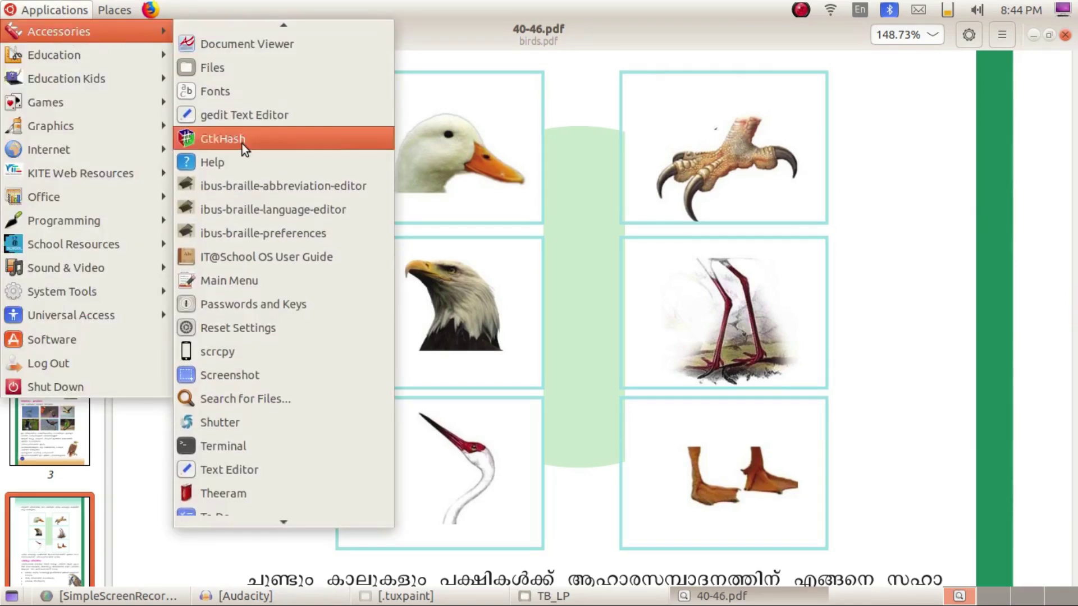
pyautogui.click(248, 375)
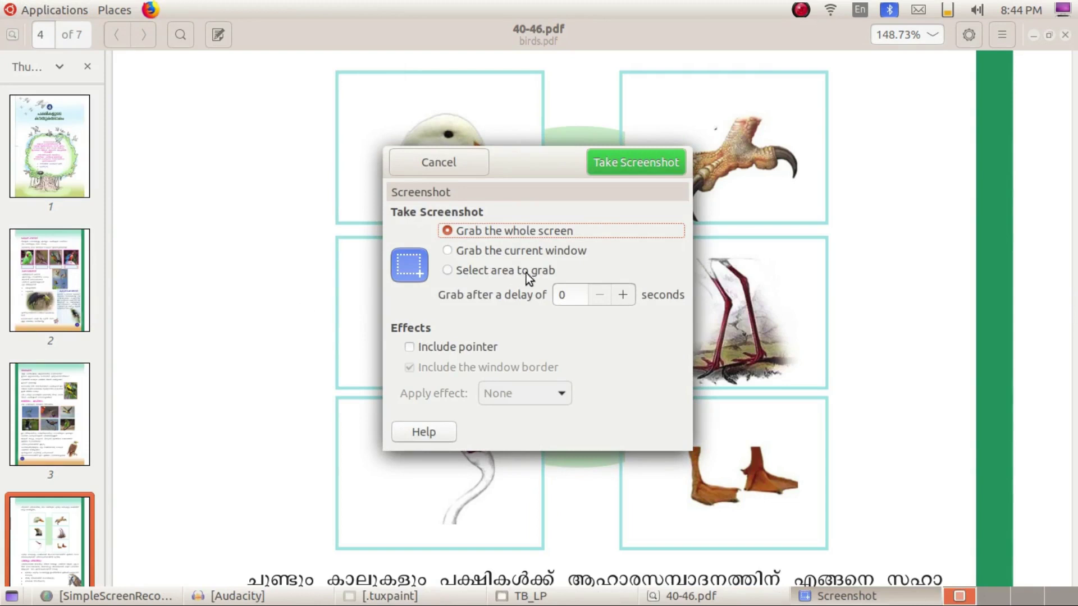
pyautogui.click(448, 271)
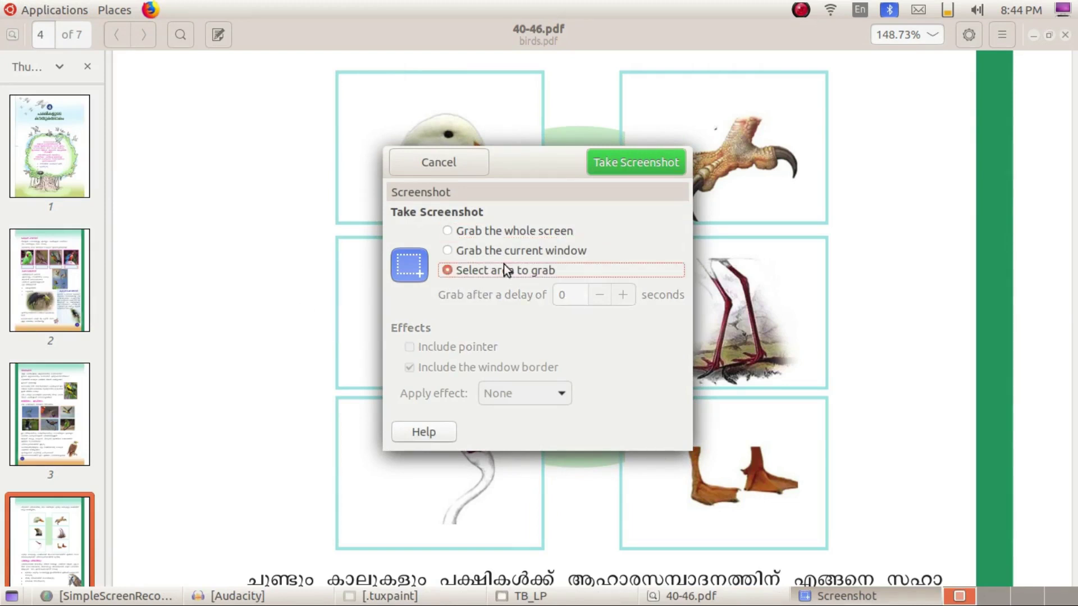
pyautogui.click(632, 162)
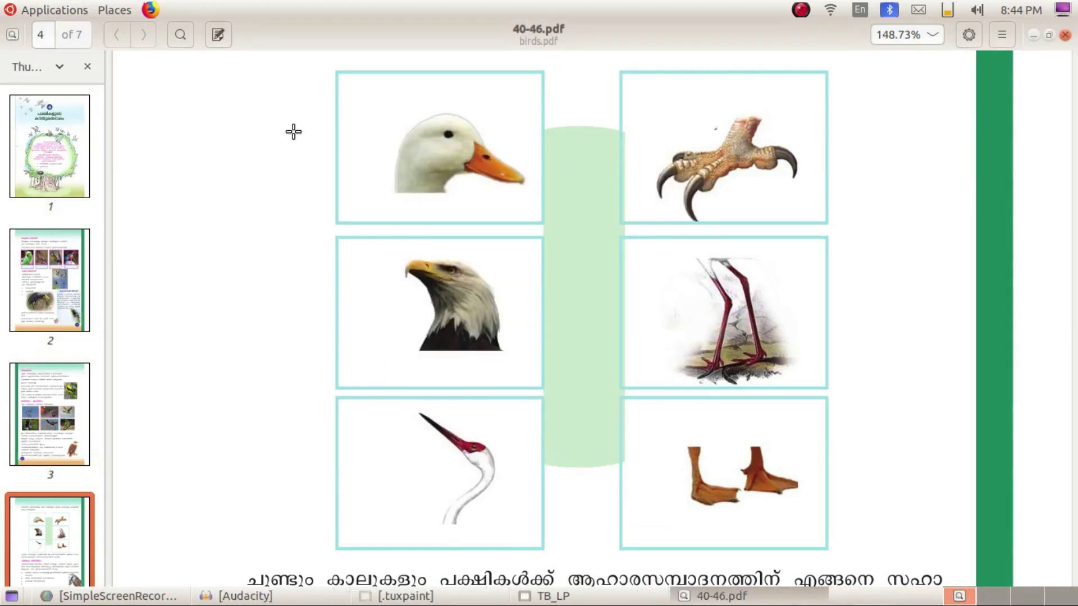
pyautogui.moveTo(277, 63); pyautogui.dragTo(424, 557)
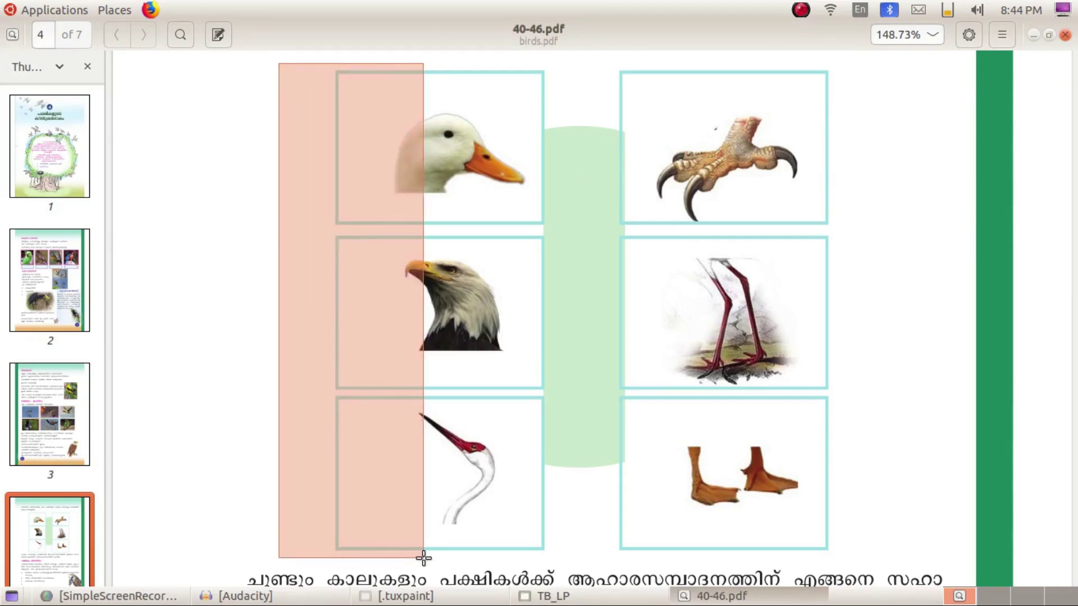
pyautogui.moveTo(424, 557); pyautogui.dragTo(855, 564)
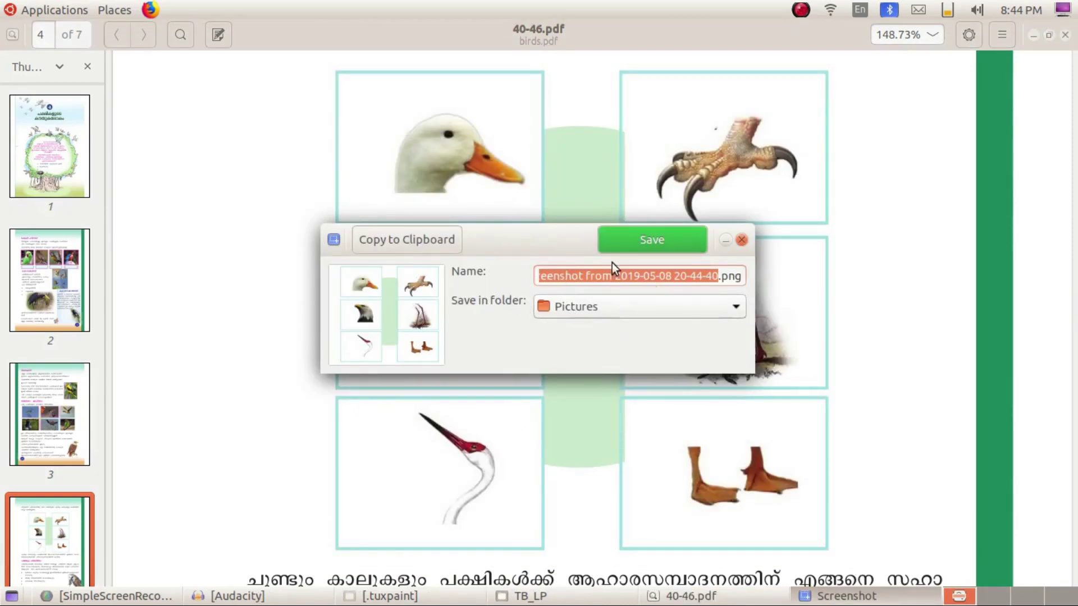
# Step: Save the captured screenshot to the Pictures folder, minimize the PDF and open Pictures in the file manager
pyautogui.click(652, 240)
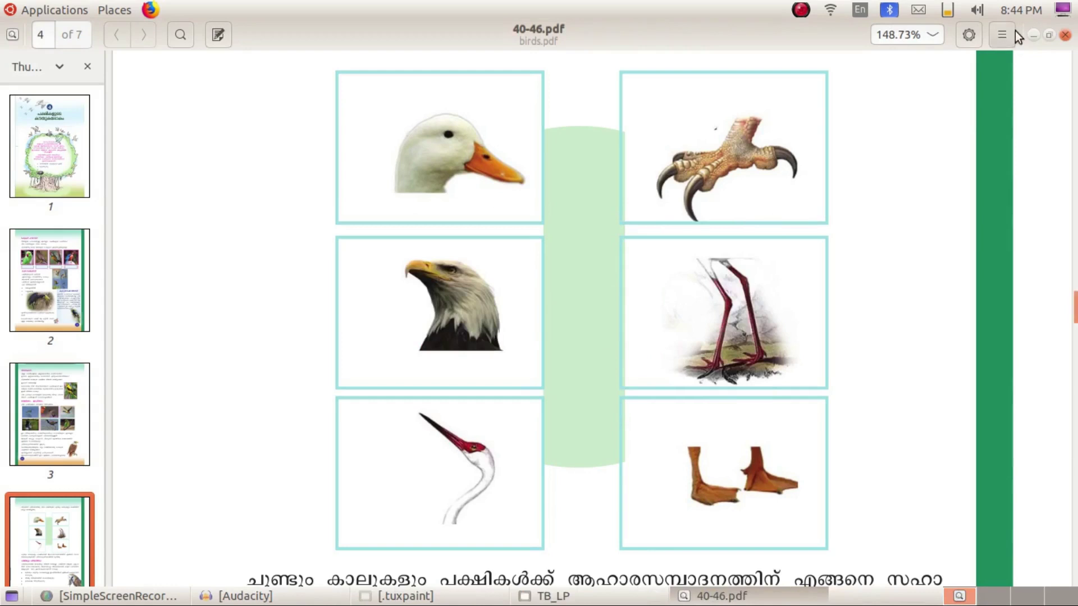
pyautogui.click(1032, 36)
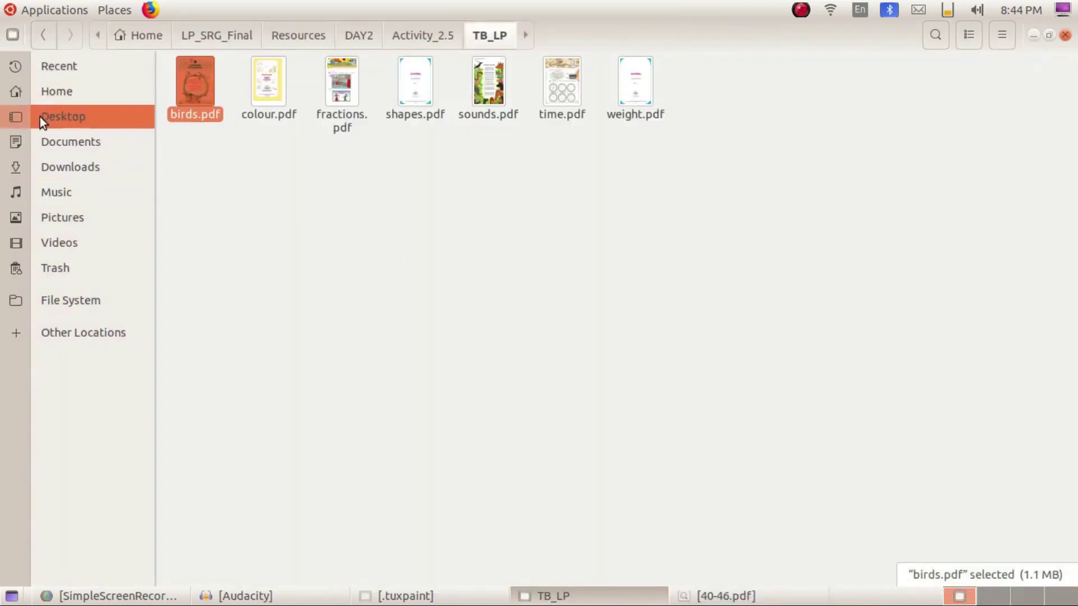
pyautogui.click(67, 216)
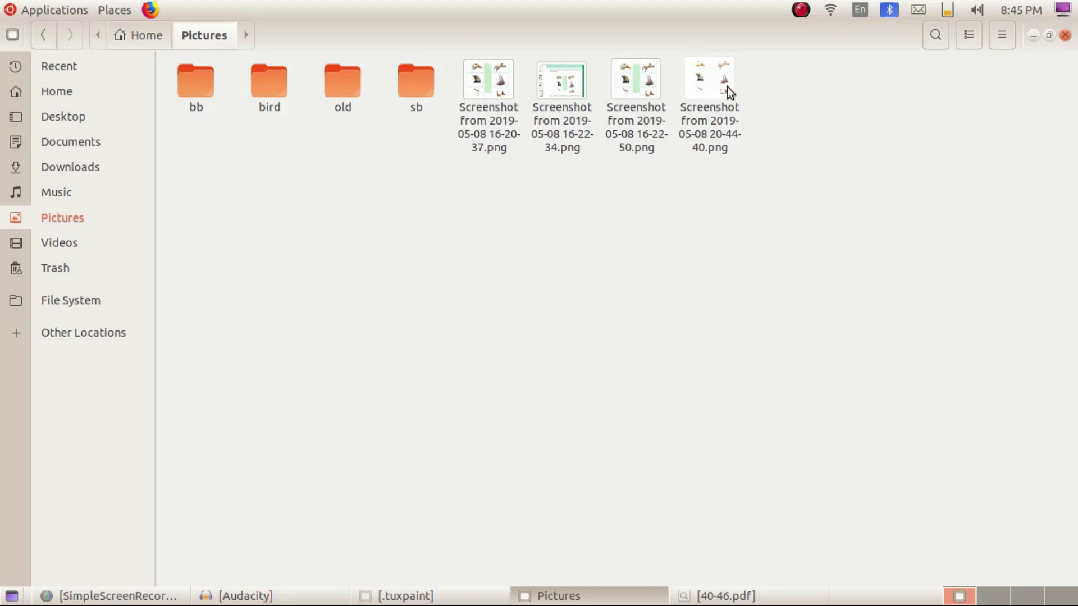
pyautogui.moveTo(707, 189); pyautogui.dragTo(739, 105)
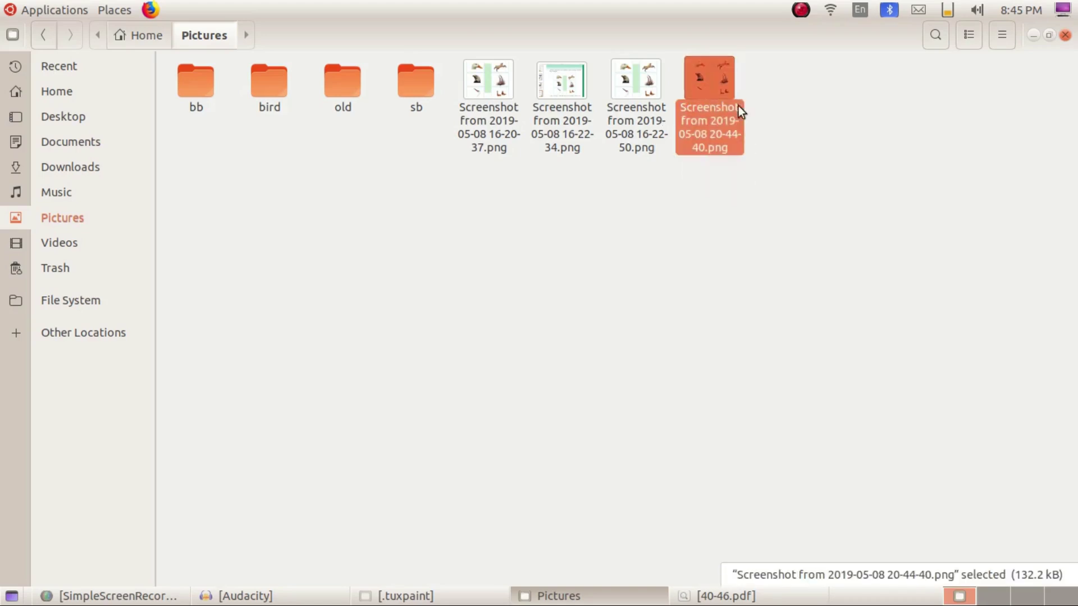
pyautogui.rightClick(707, 99)
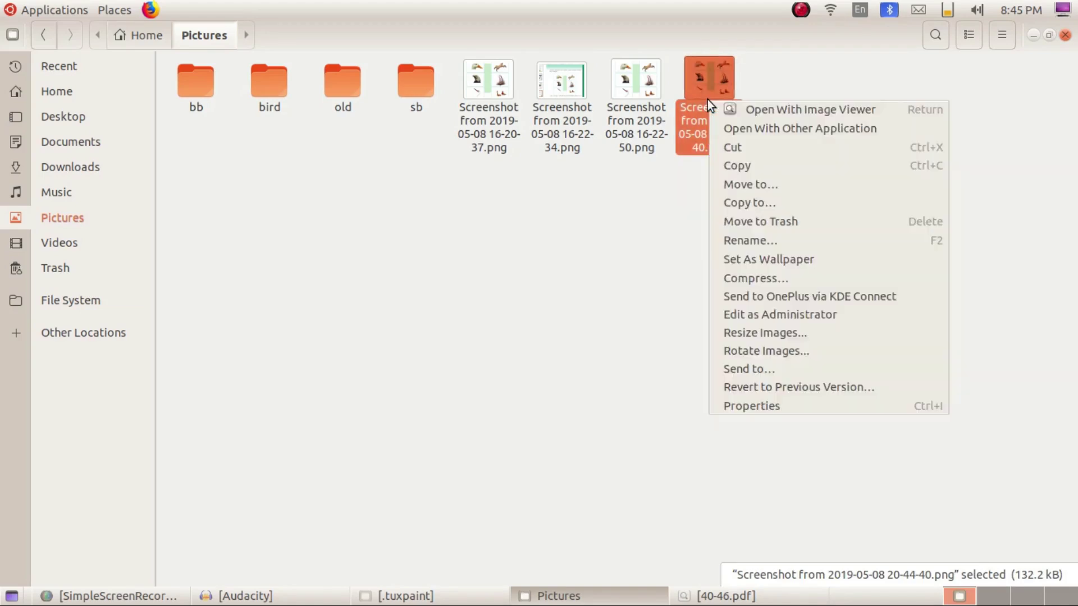
pyautogui.click(754, 168)
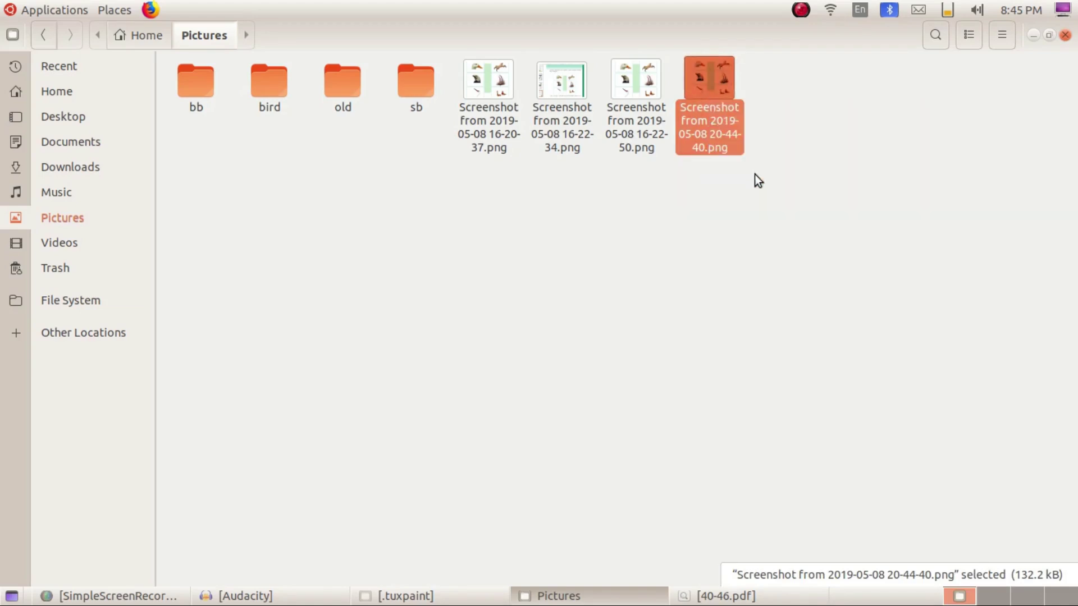
pyautogui.click(432, 596)
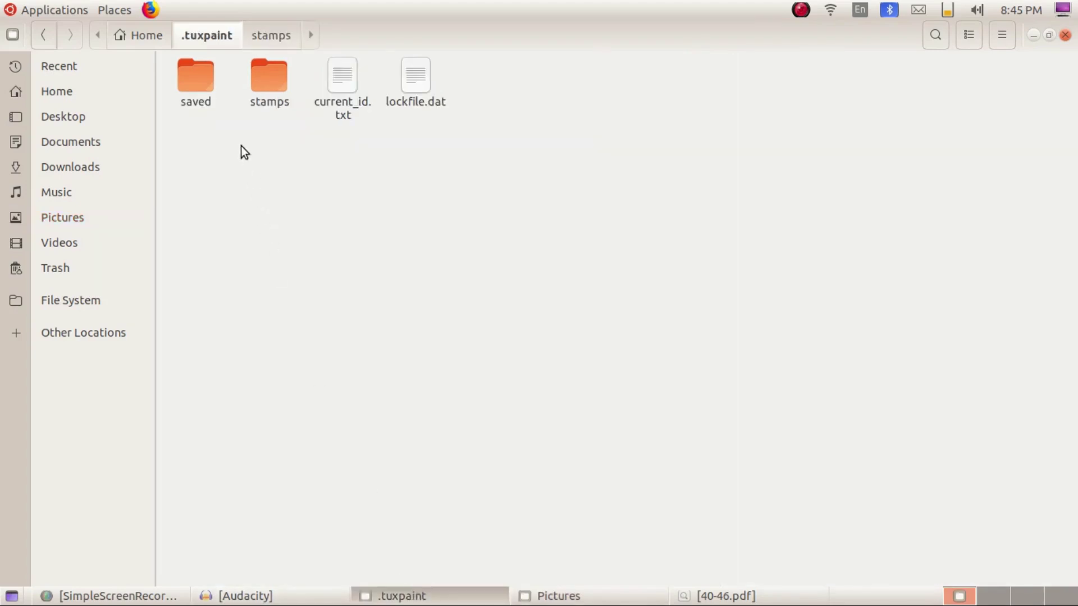
pyautogui.click(430, 604)
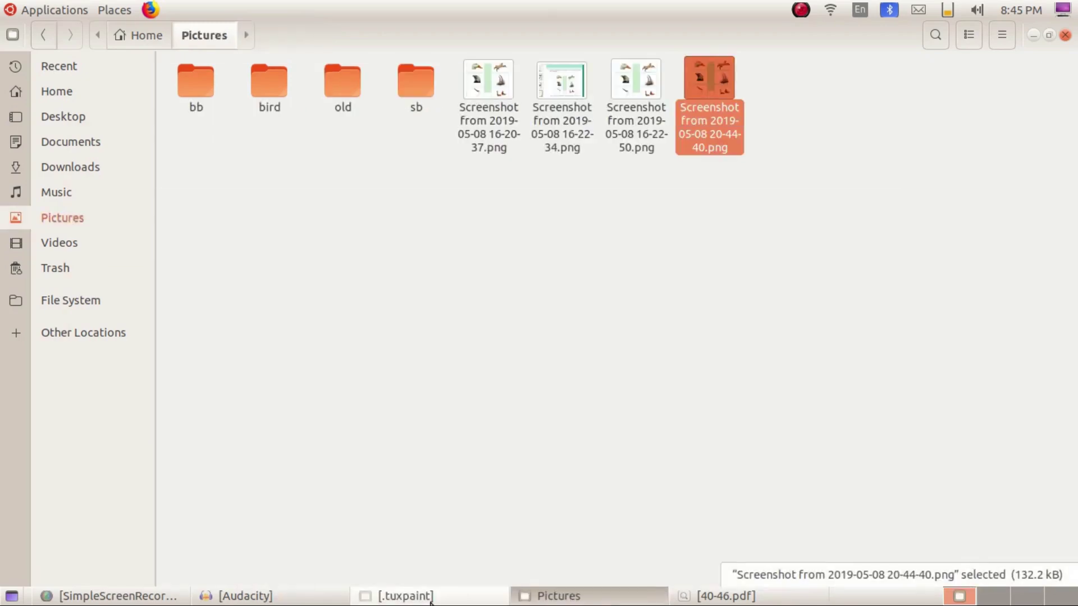
pyautogui.click(405, 601)
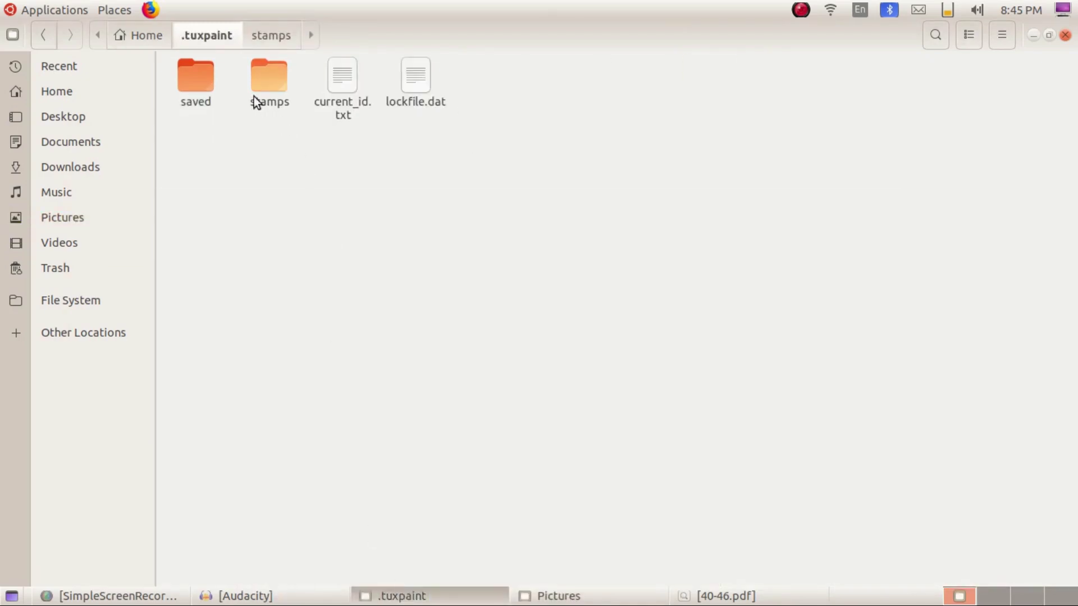
pyautogui.doubleClick(263, 72)
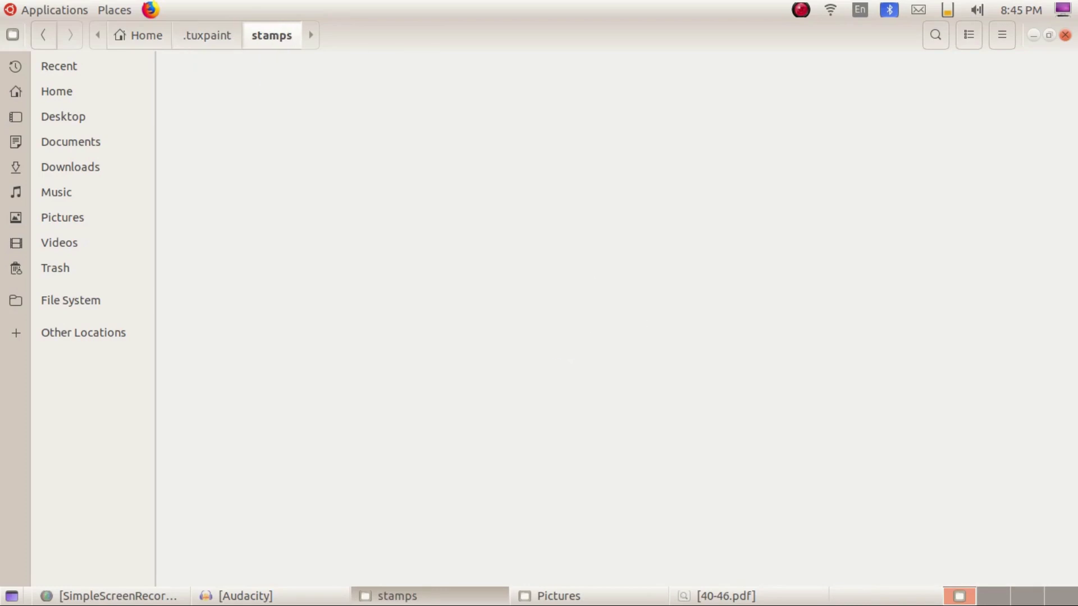
pyautogui.rightClick(351, 176)
pyautogui.click(387, 224)
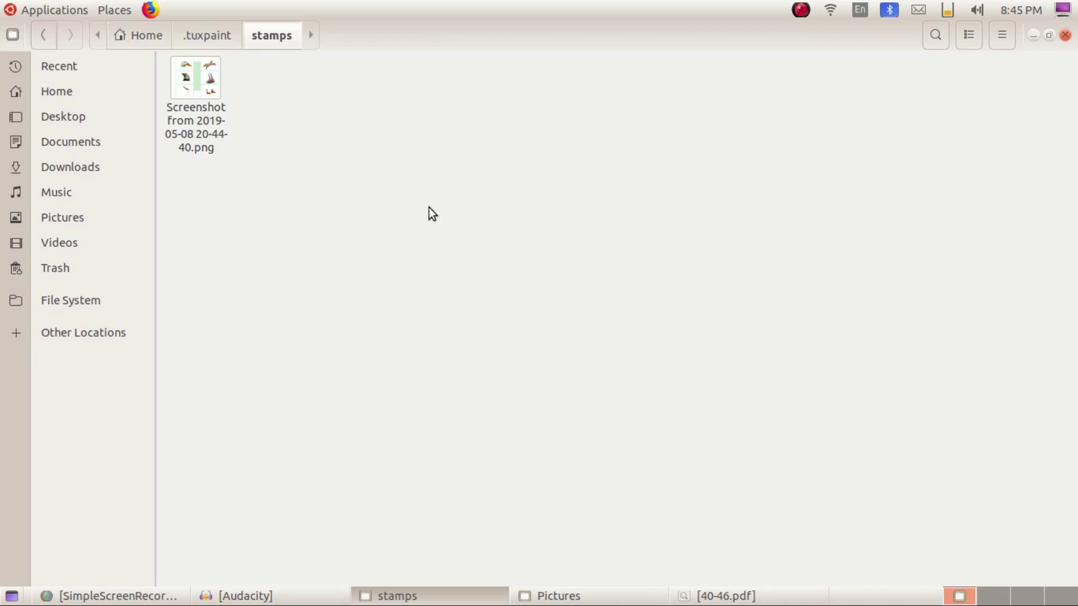
# Step: Close the stamps and Pictures folder windows and launch Tux Paint from the Education applications
pyautogui.click(1066, 36)
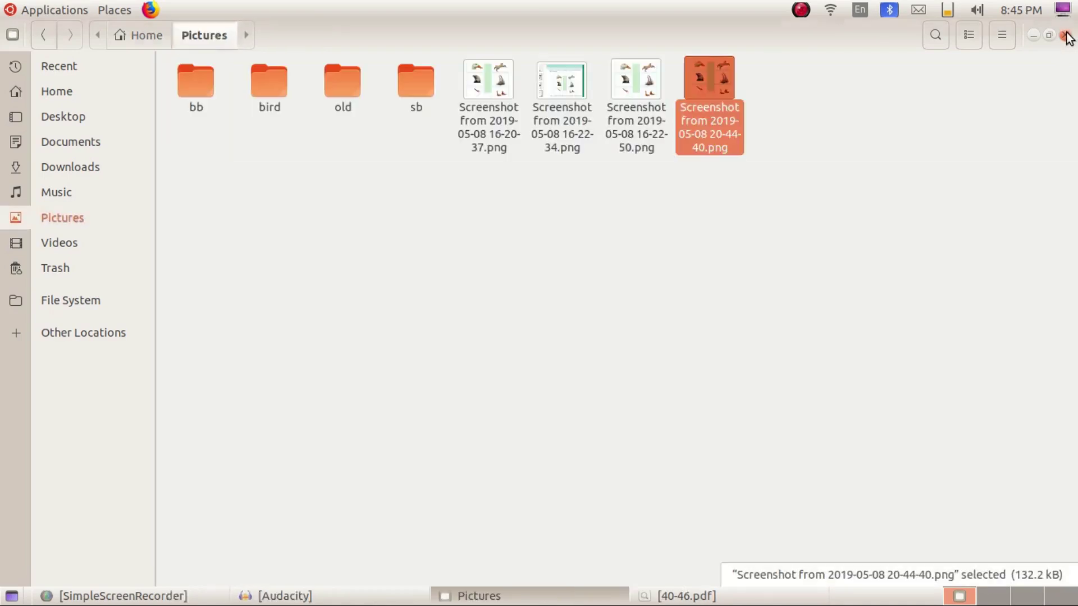
pyautogui.click(1065, 35)
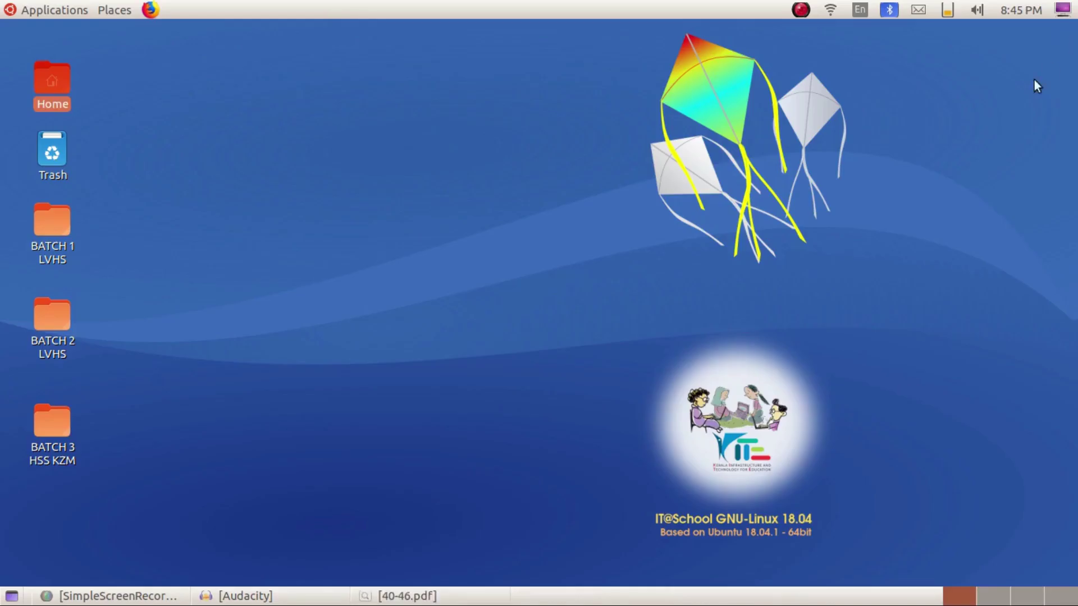
pyautogui.click(37, 8)
pyautogui.moveTo(53, 51)
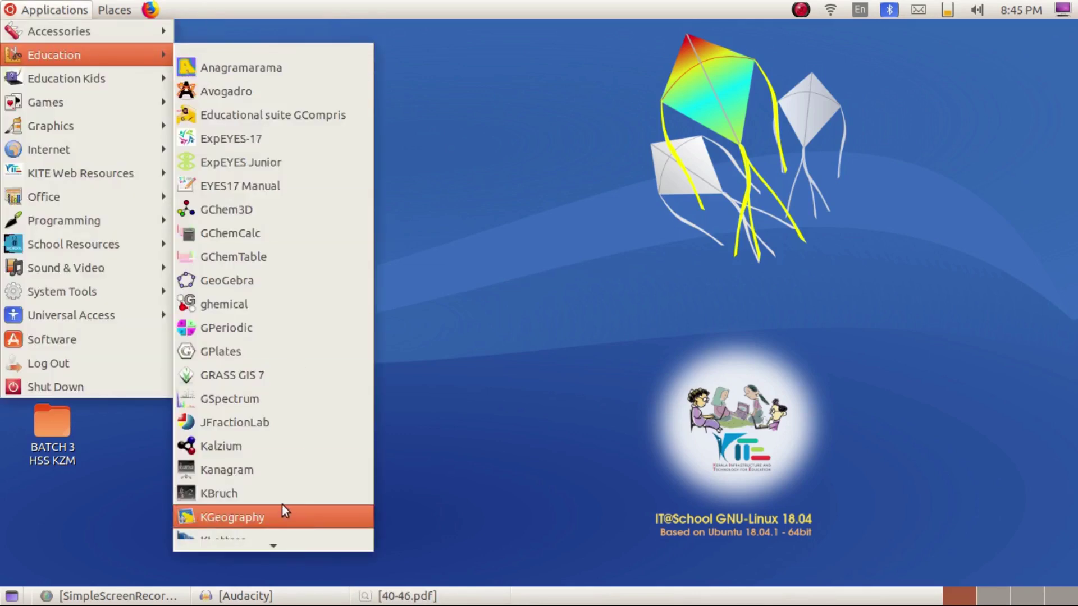
pyautogui.scroll(-5, 258, 496)
pyautogui.scroll(-3, 324, 449)
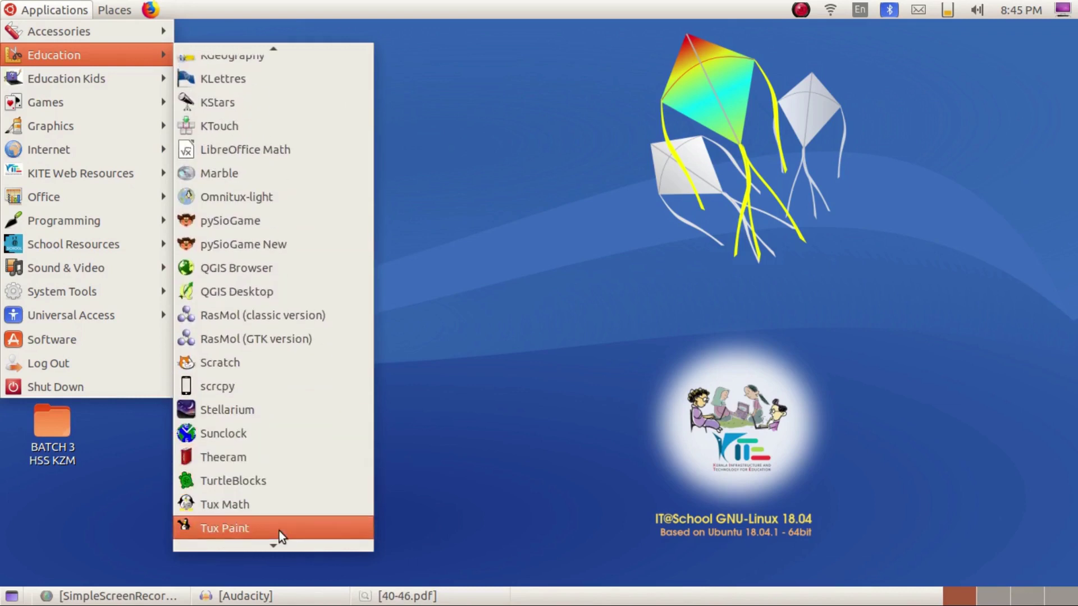
pyautogui.click(231, 529)
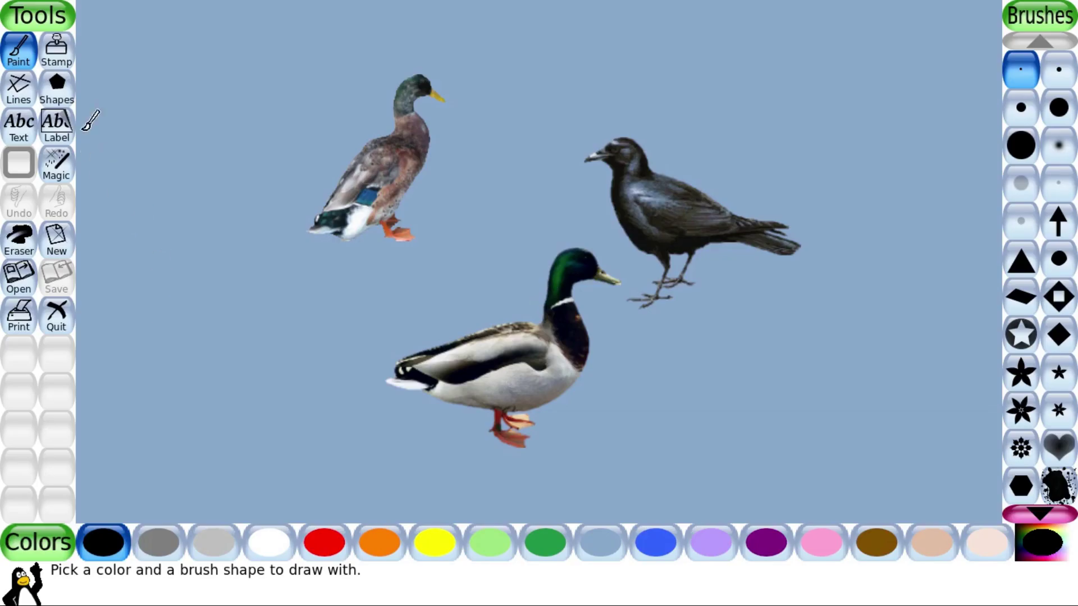
# Step: Start a new drawing with a yellow background and place the bird-matching stamp slightly left of the canvas centre
pyautogui.click(52, 65)
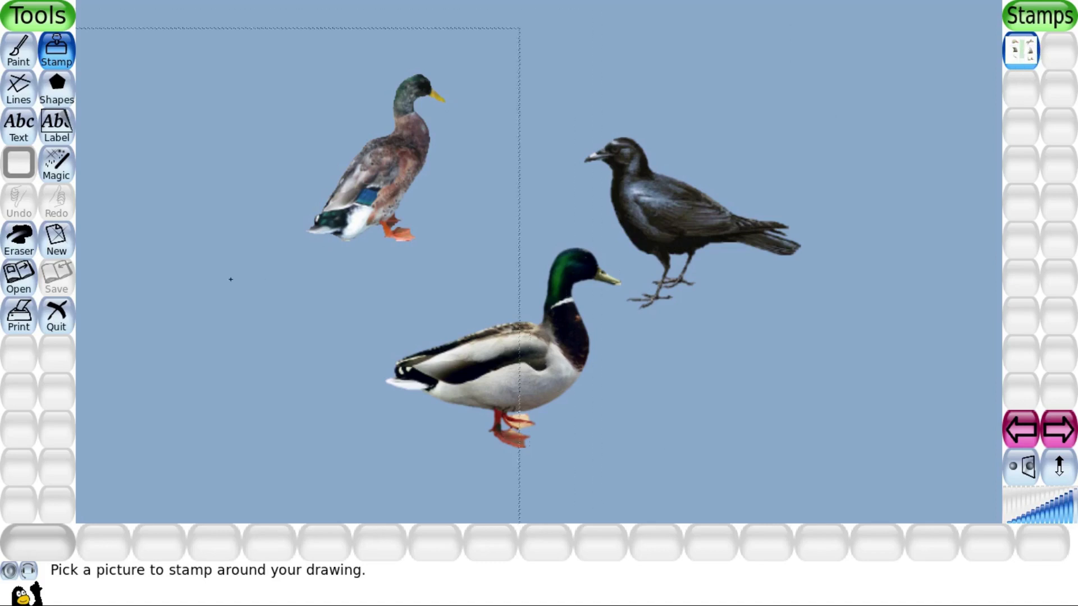
pyautogui.click(56, 259)
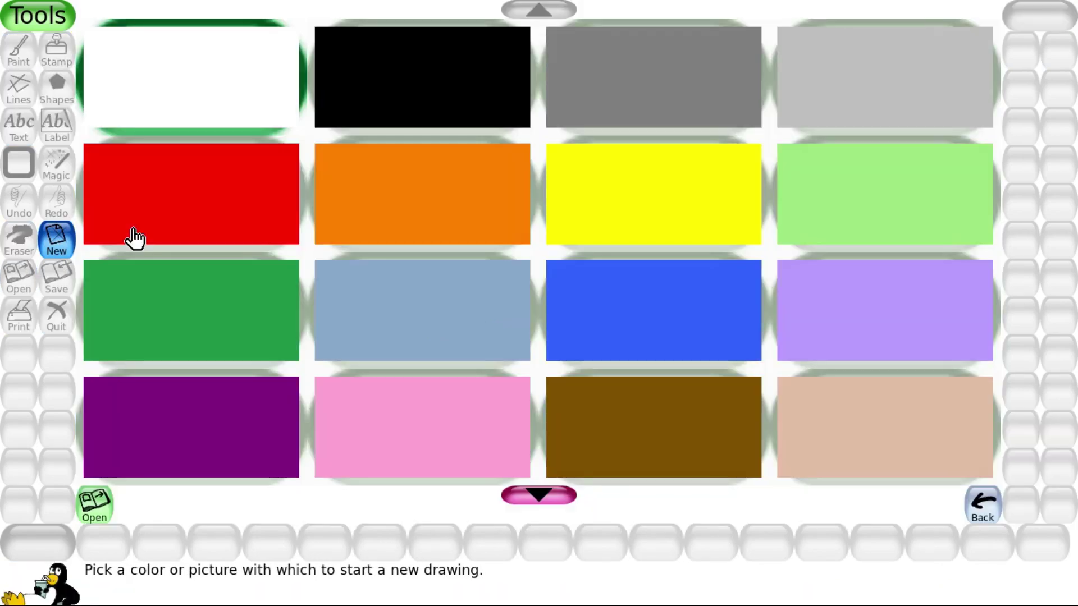
pyautogui.click(609, 193)
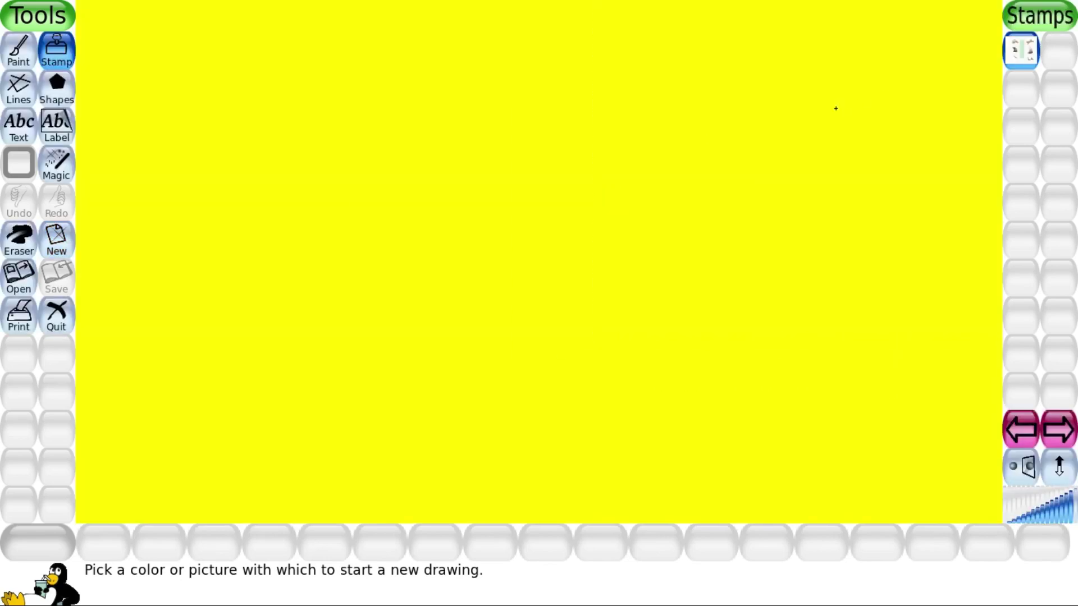
pyautogui.click(1025, 52)
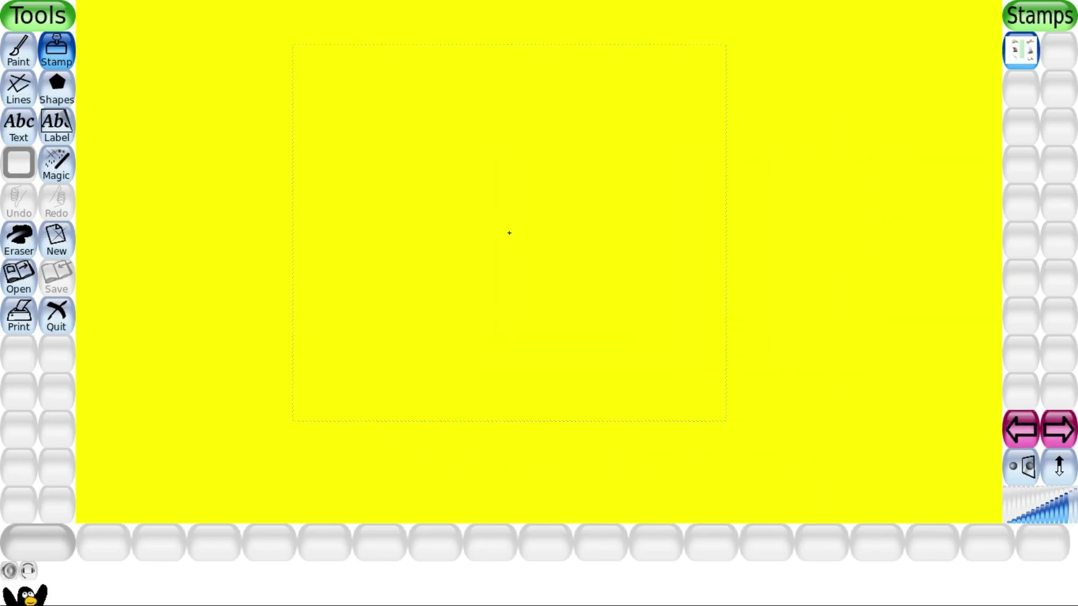
pyautogui.click(476, 231)
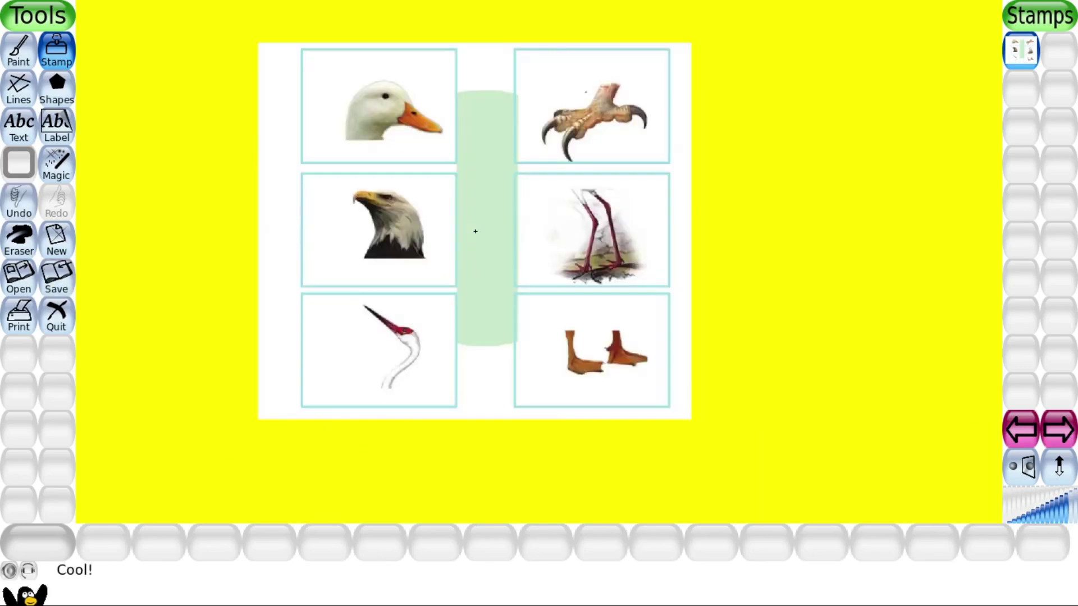
# Step: Draw straight purple lines matching the duck's head to the webbed feet, the crane's to the long legs and the eagle's to the talons
pyautogui.click(18, 87)
pyautogui.moveTo(391, 105); pyautogui.dragTo(569, 325)
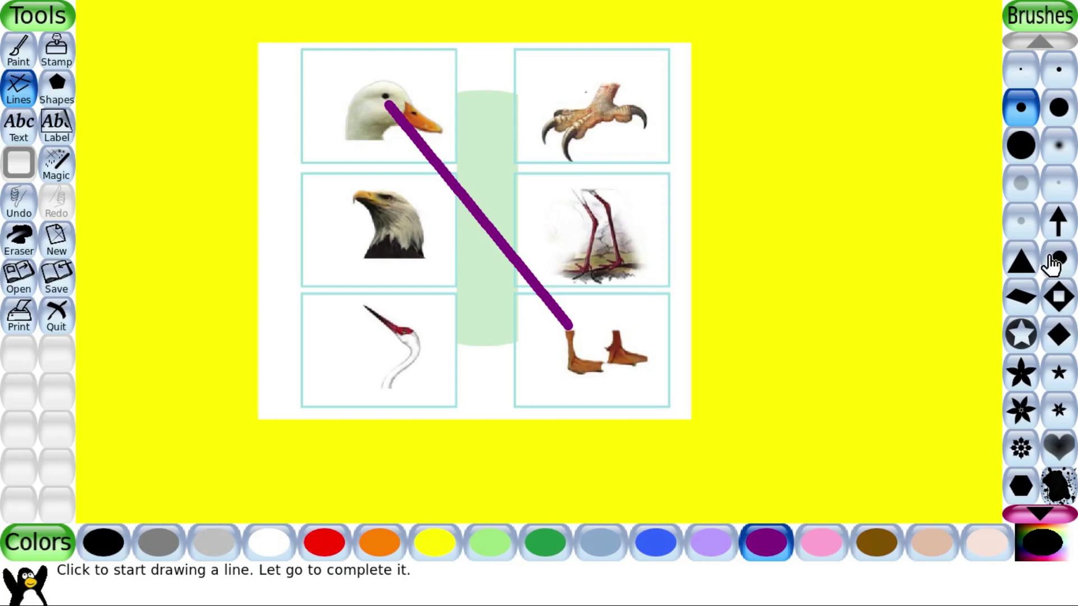
pyautogui.moveTo(418, 341); pyautogui.dragTo(570, 202)
pyautogui.moveTo(421, 236); pyautogui.dragTo(583, 128)
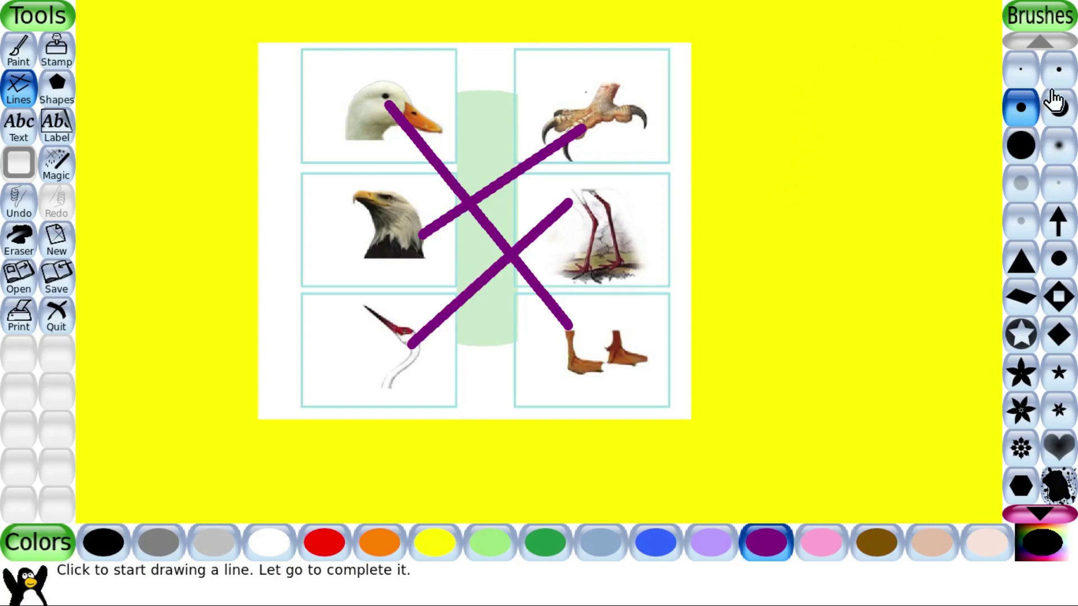
# Step: Return to the Stamp tool with the bird-matching picture as the stamp
pyautogui.click(56, 55)
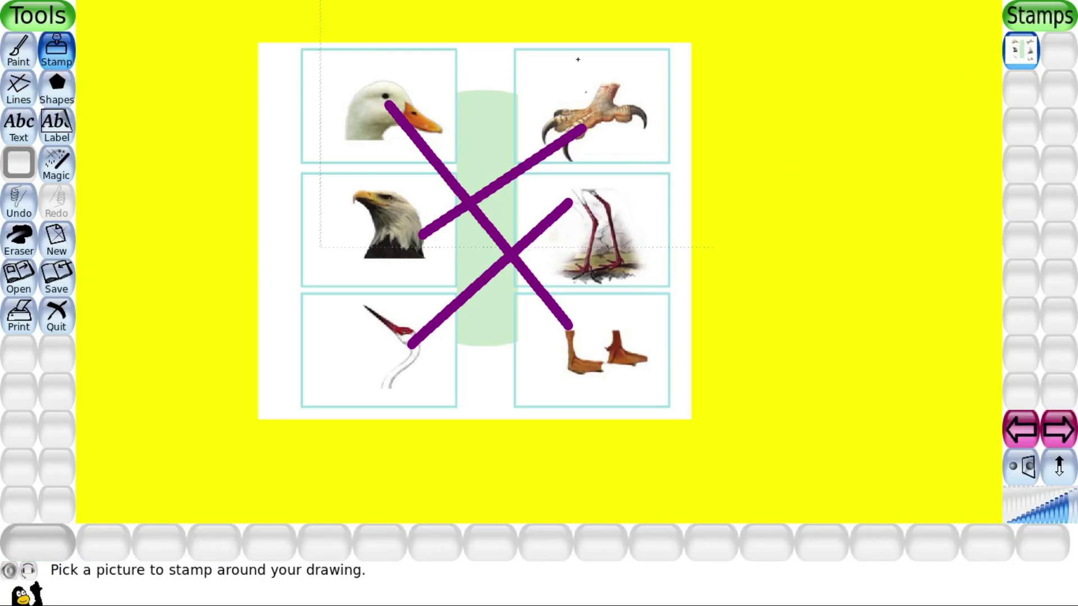